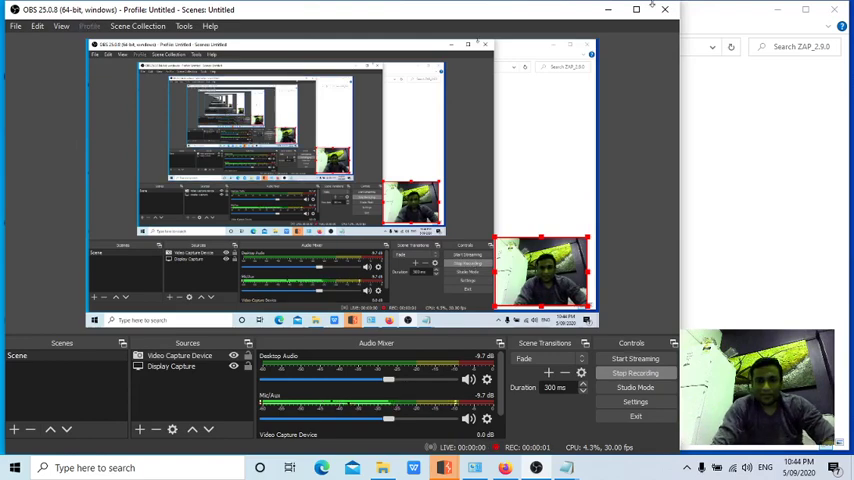
Run zap-2.9.0.jar from Downloads\ZAP_2.9.0 without persisting the session, then dismiss Manage Add-ons
click(607, 9)
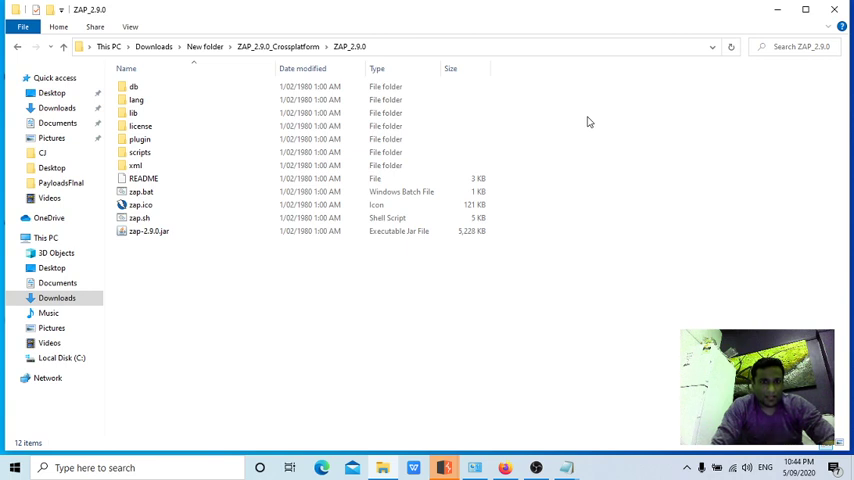
click(170, 234)
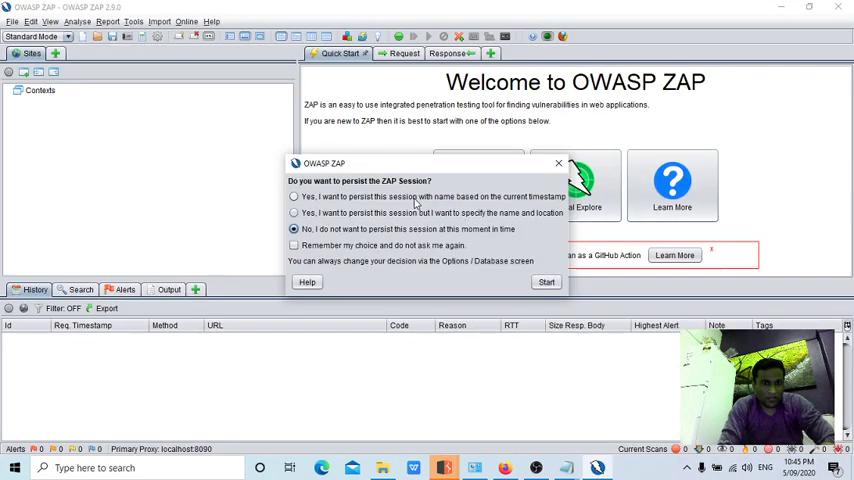
click(546, 282)
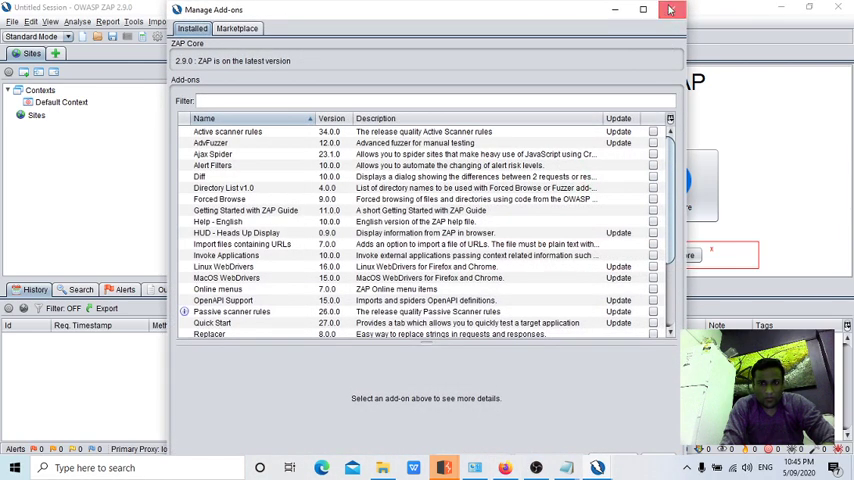
click(671, 9)
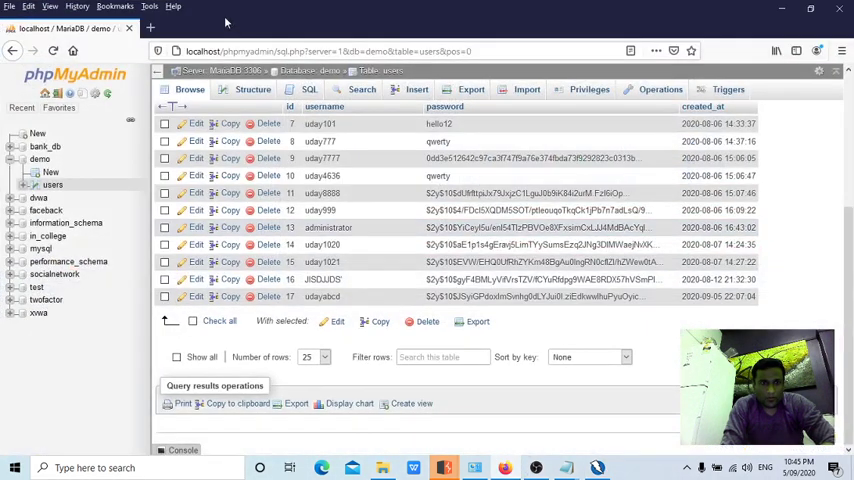
Set Firefox to use a manual proxy on port 8090
click(151, 28)
click(149, 6)
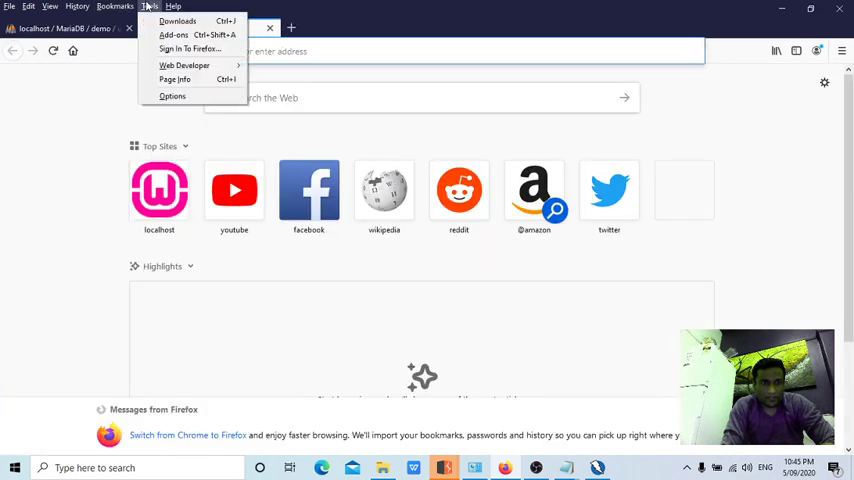
click(170, 96)
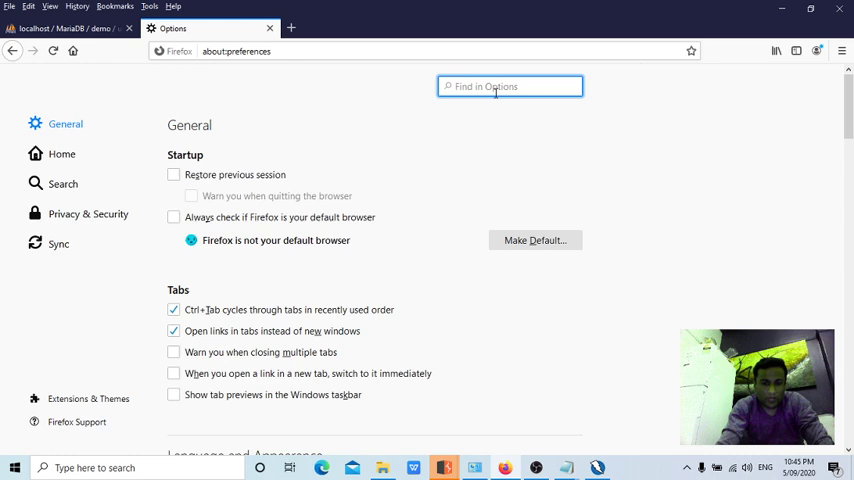
text(proxy)
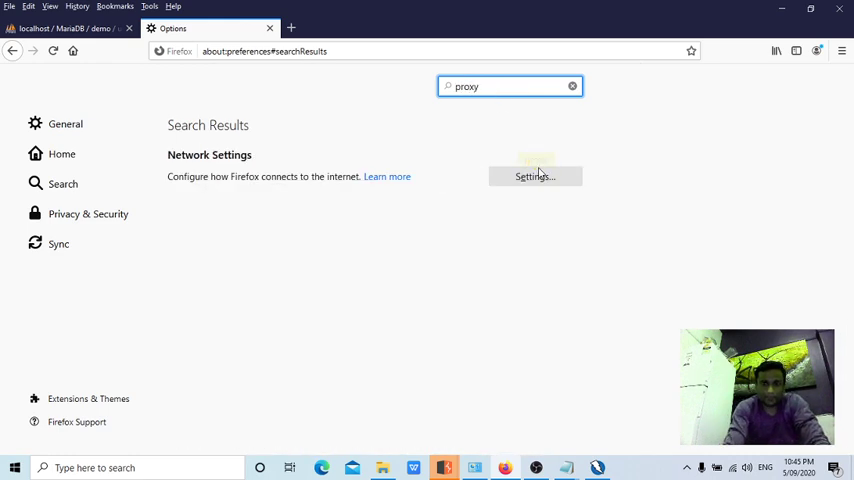
click(538, 179)
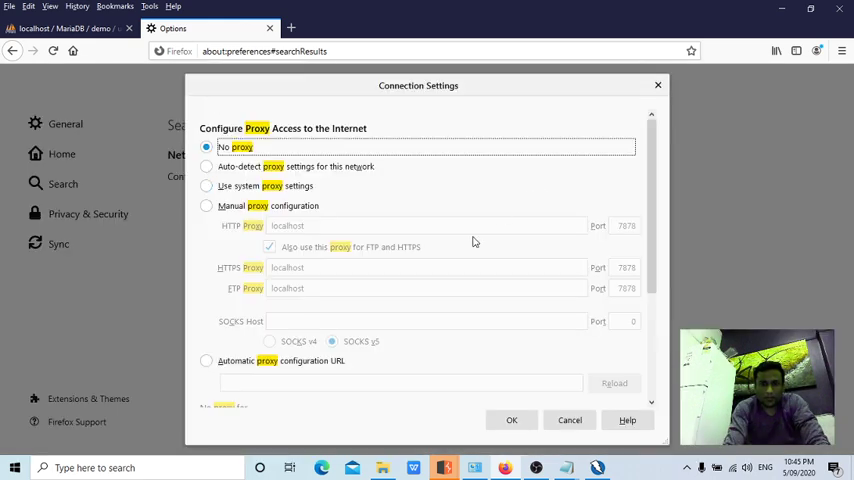
click(250, 205)
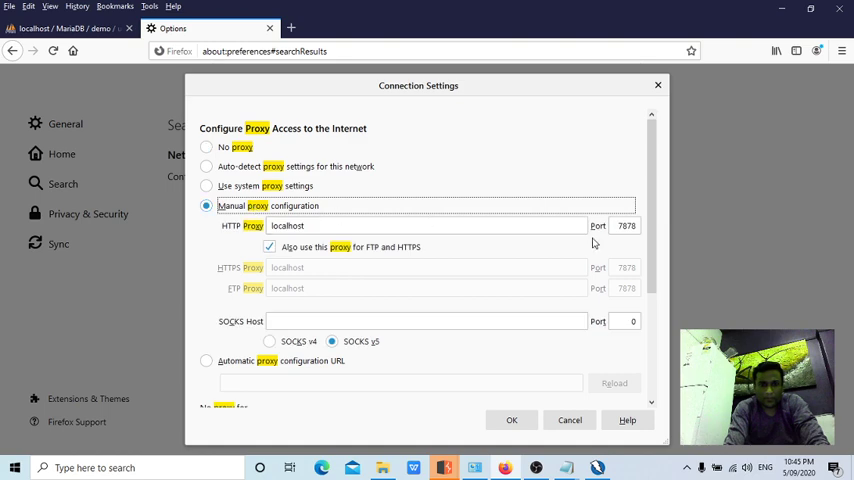
double_click(614, 226)
text(80)
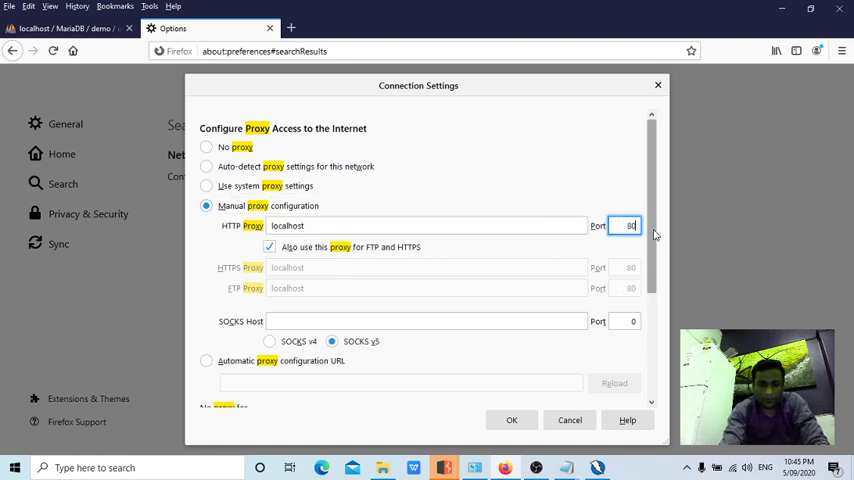
text(90)
click(512, 420)
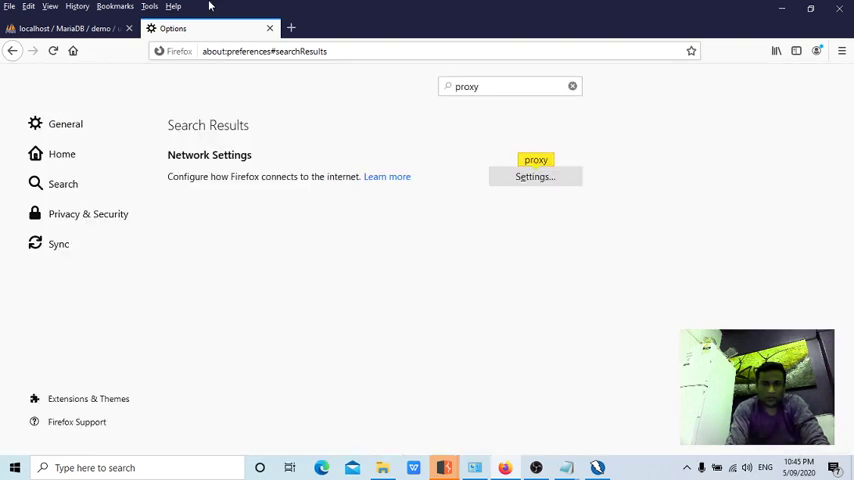
click(269, 28)
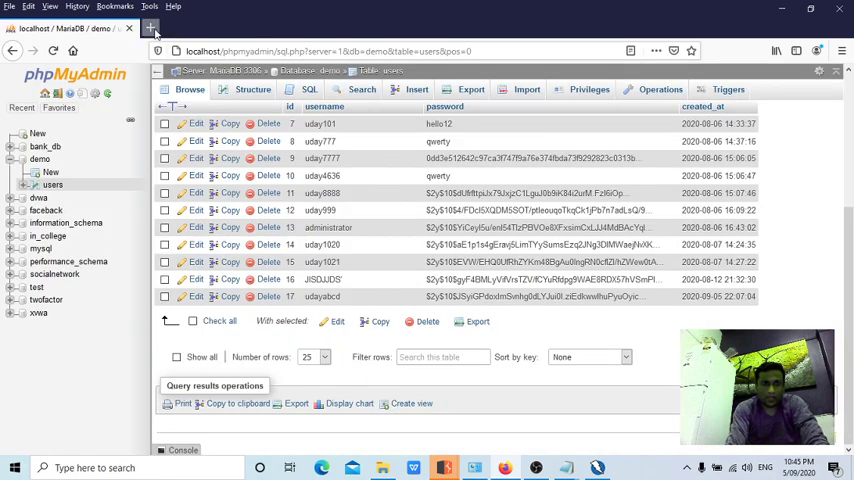
Load sql.php?id=2, accepting the certificate risk, then switch to ZAP
click(150, 28)
text(lo)
key(Down)
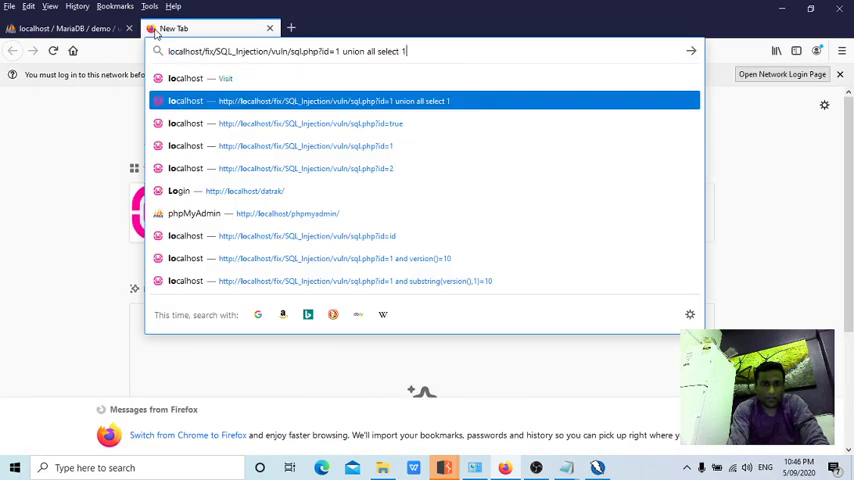
key(Down)
key(Down)
key(Down)
key(Return)
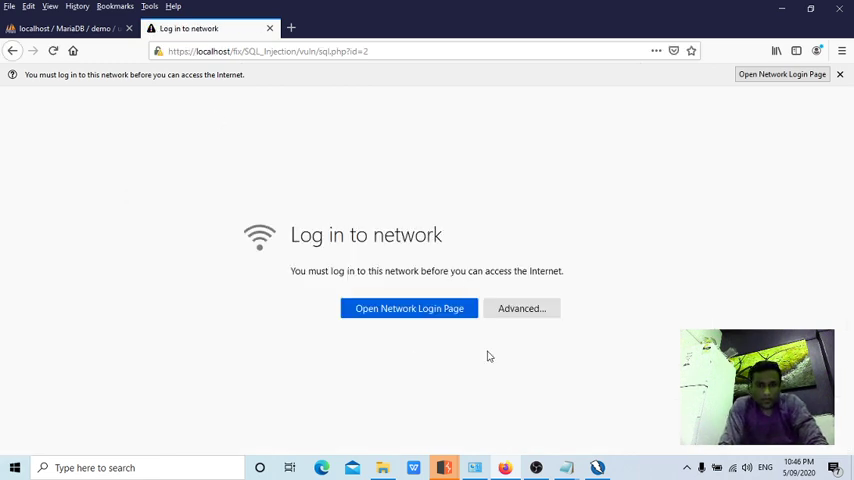
click(502, 311)
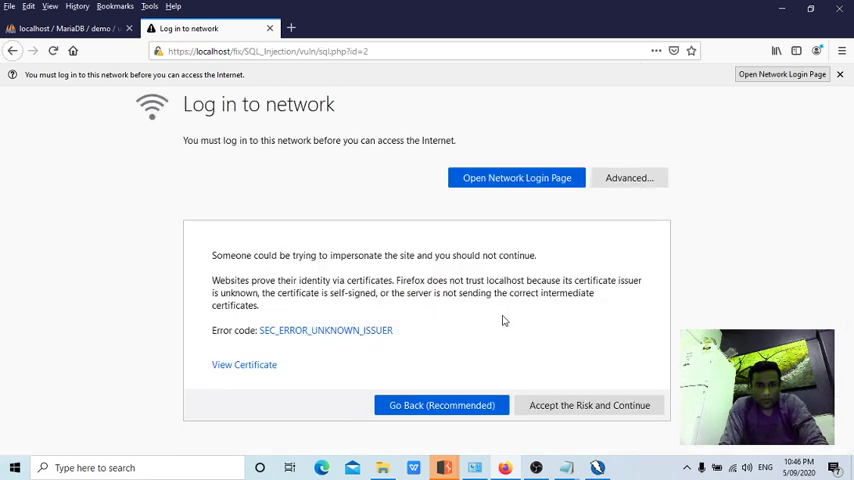
click(564, 404)
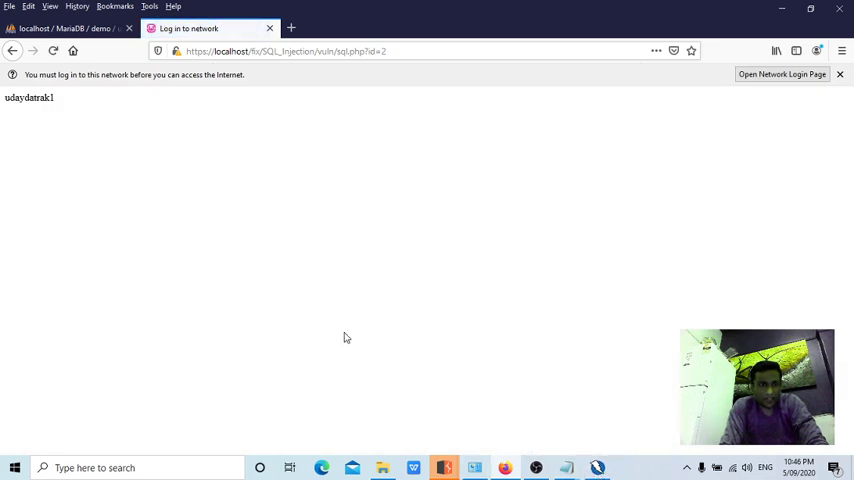
key(alt+Tab)
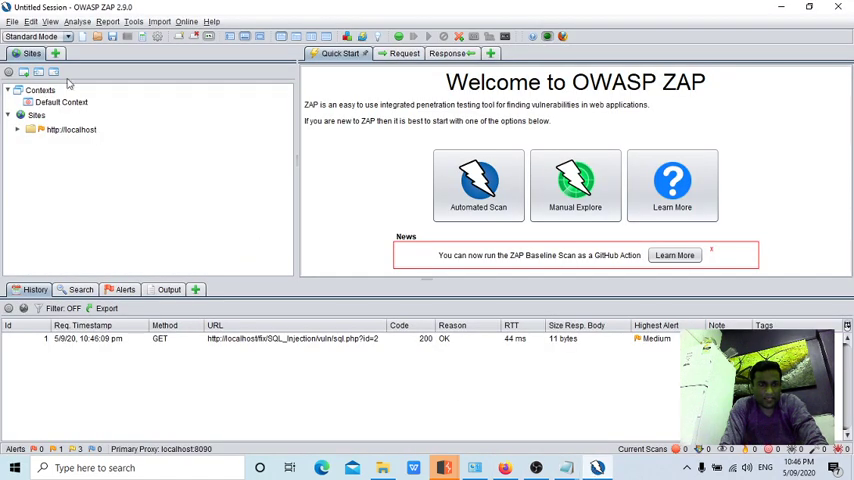
click(133, 21)
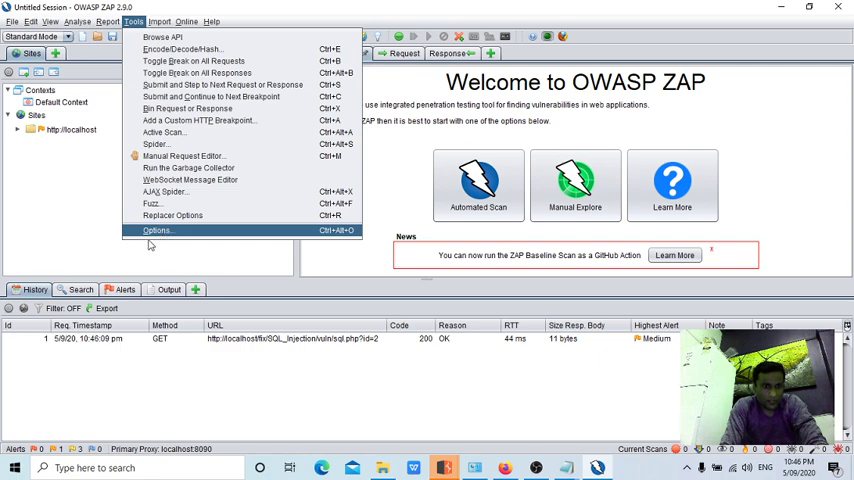
click(155, 230)
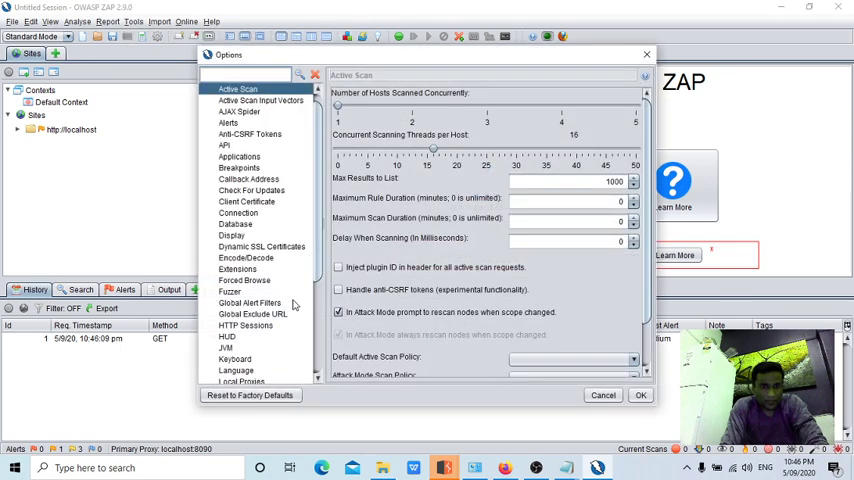
click(248, 380)
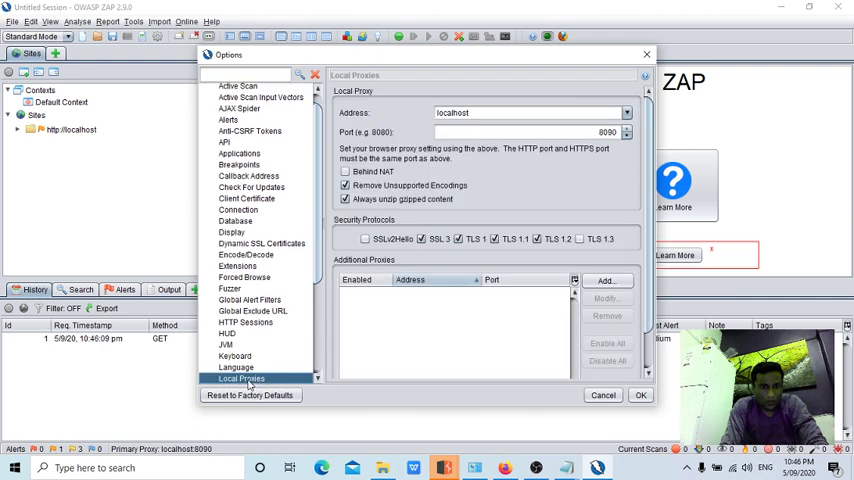
double_click(620, 133)
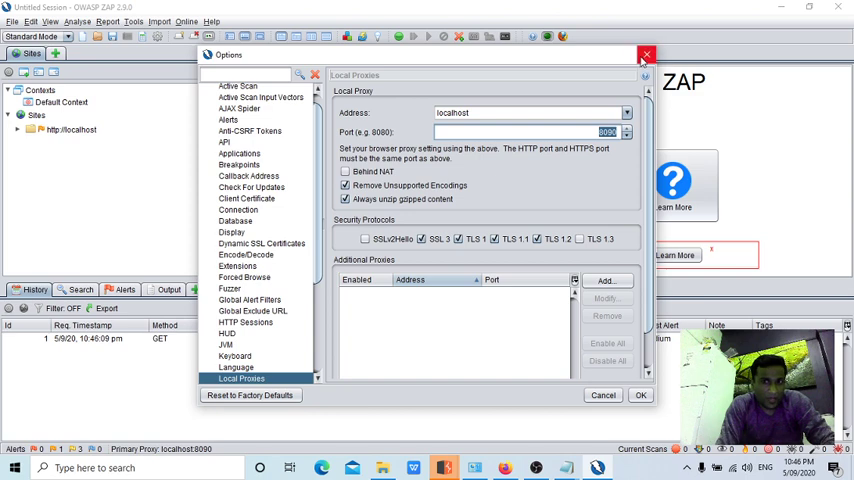
click(573, 136)
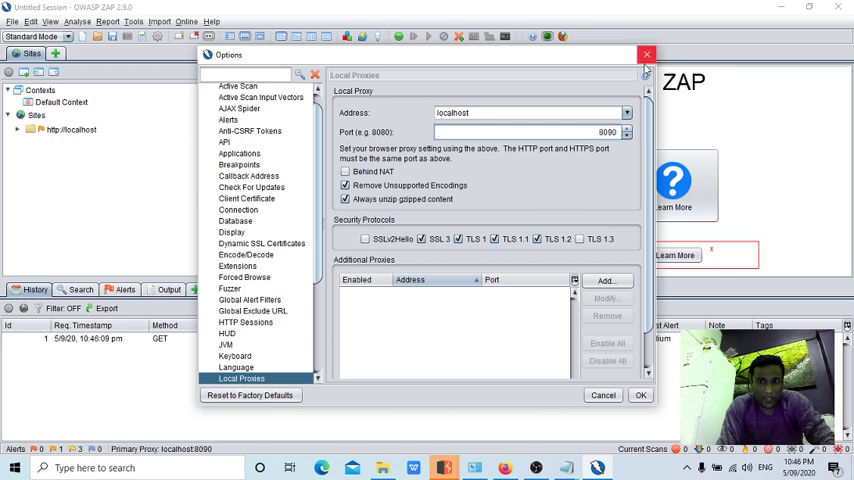
click(647, 55)
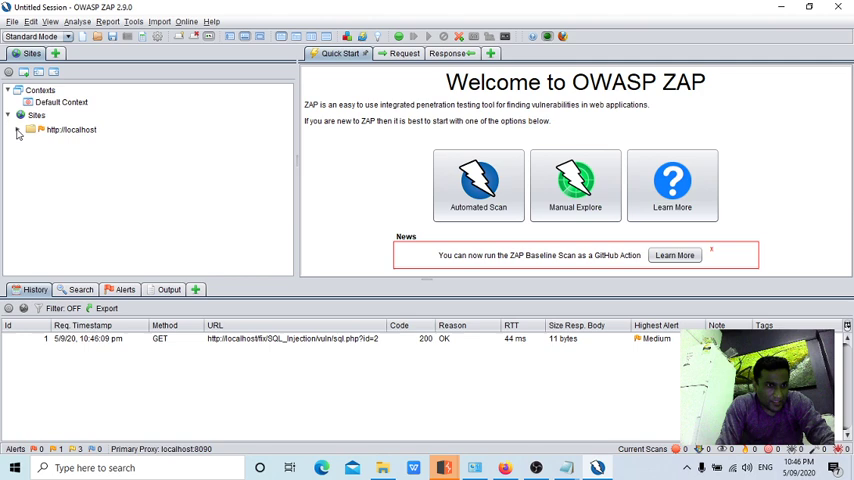
Expand localhost and fix in the Sites tree, checking the SQL_Injection/vuln path in Firefox
click(17, 130)
click(28, 158)
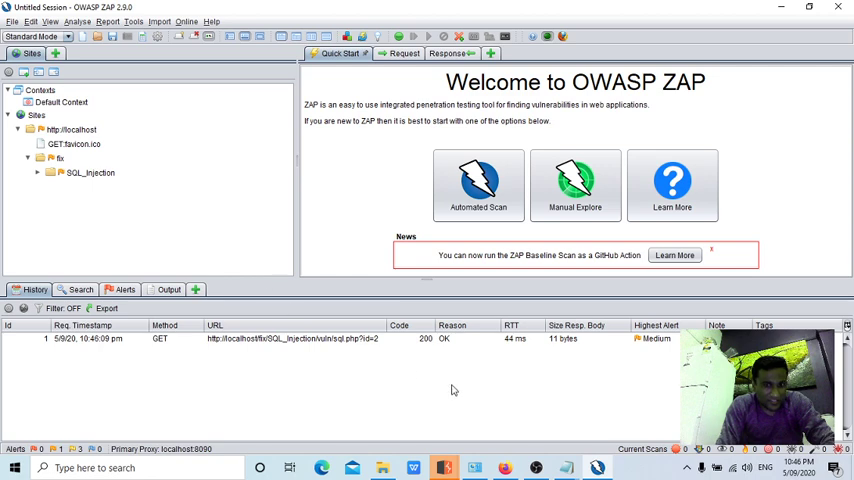
click(505, 467)
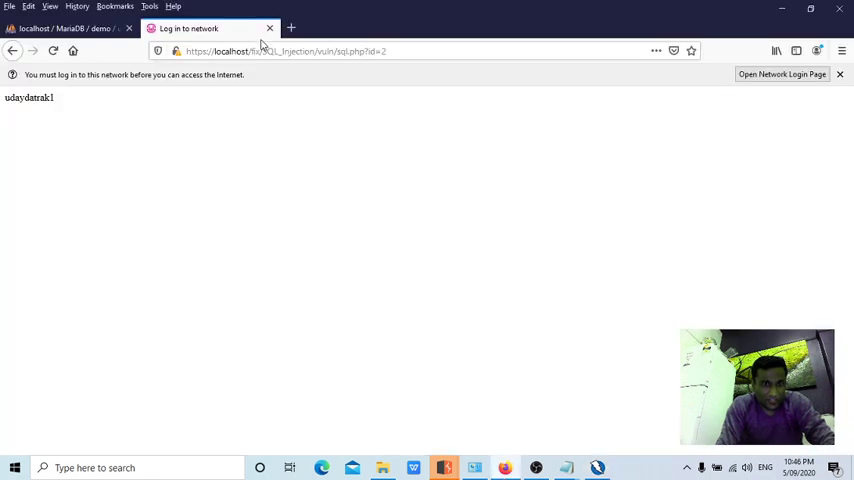
drag(265, 52, 313, 52)
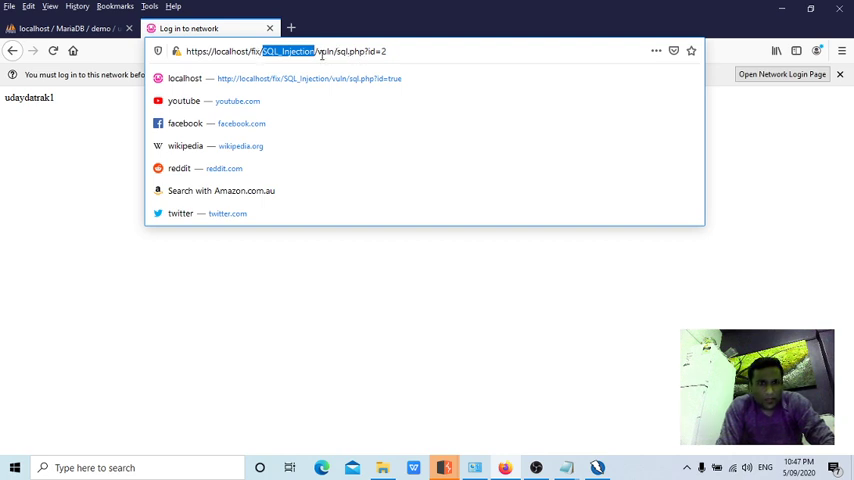
drag(321, 52, 352, 52)
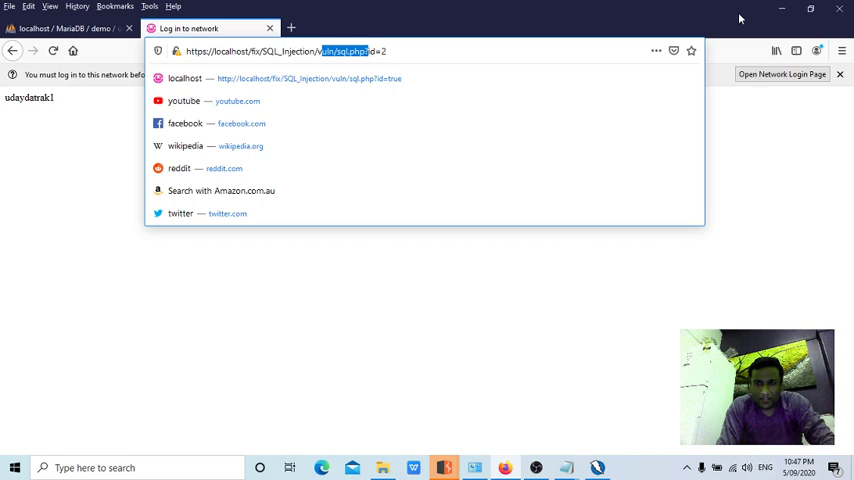
Expand SQL_Injection and vuln, then select GET:sql.php(id)
click(781, 8)
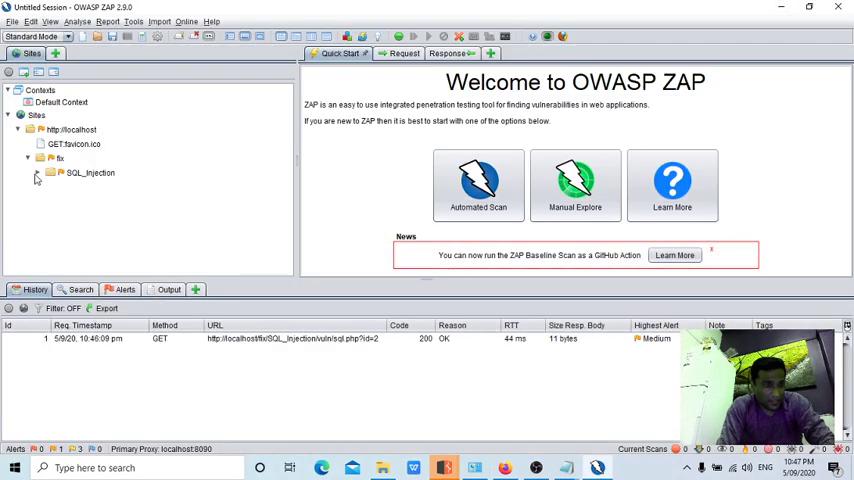
click(37, 173)
click(55, 190)
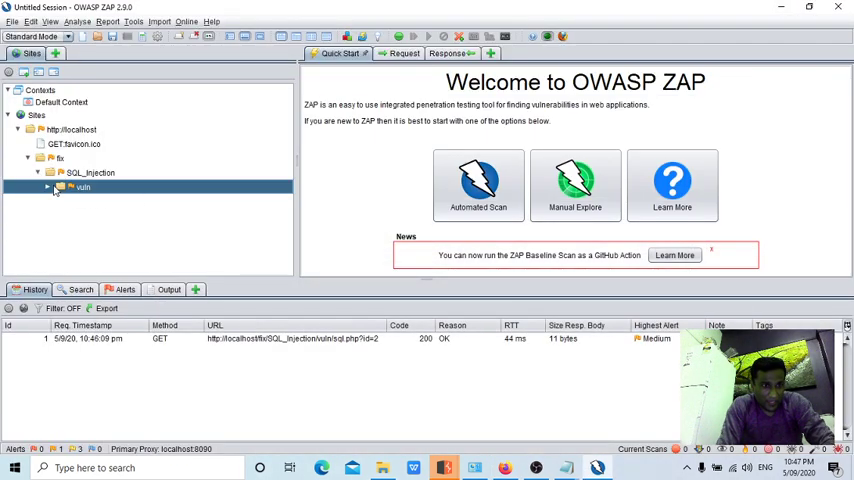
click(112, 201)
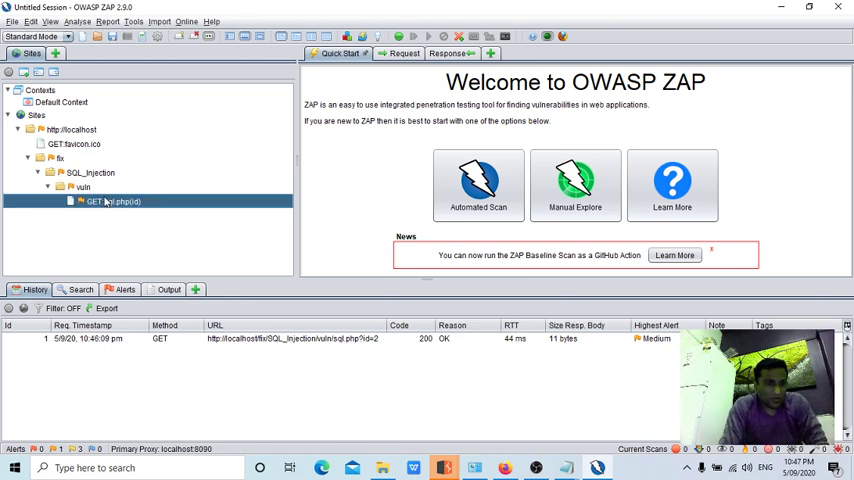
Re-expand the localhost tree and bring up the GET:sql.php(id) context menu
right_click(106, 204)
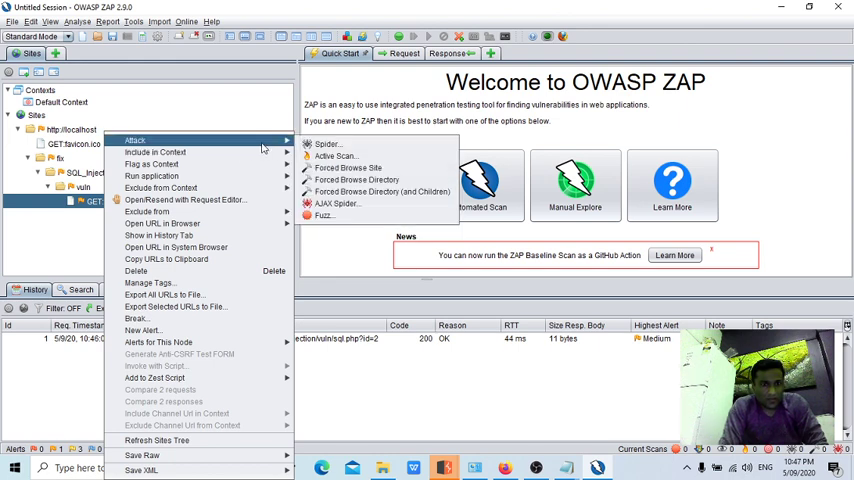
mouse_move(135, 140)
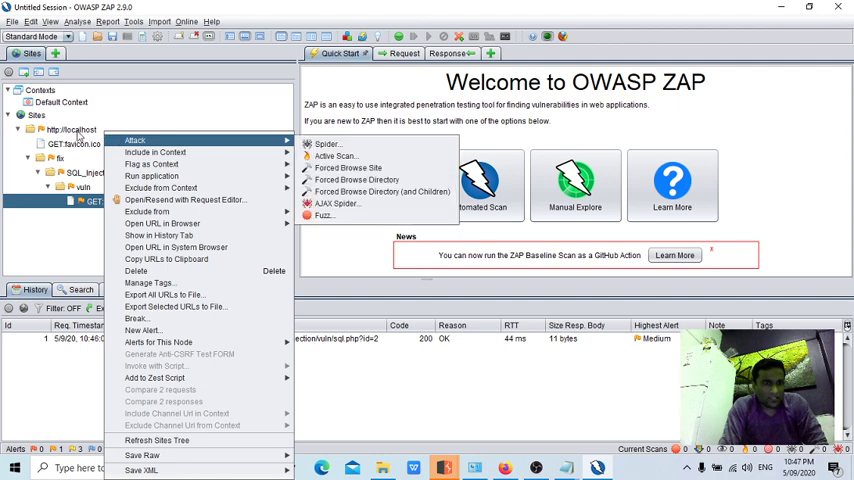
click(78, 135)
double_click(78, 135)
right_click(78, 136)
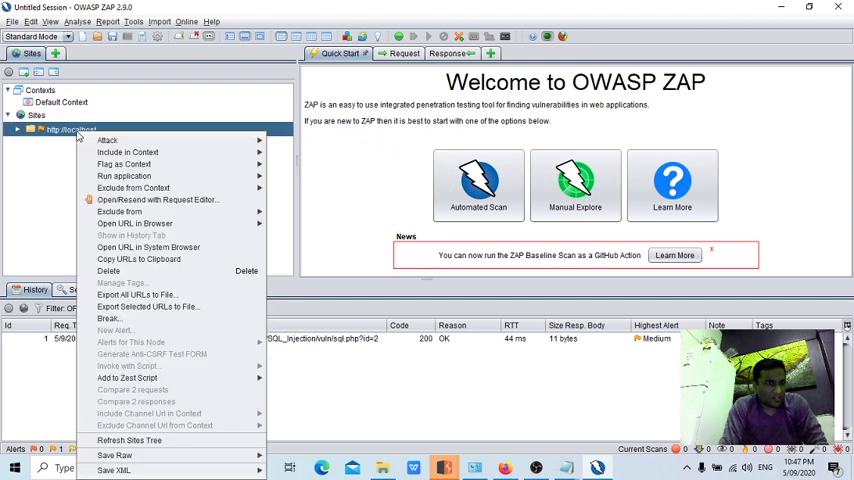
click(18, 132)
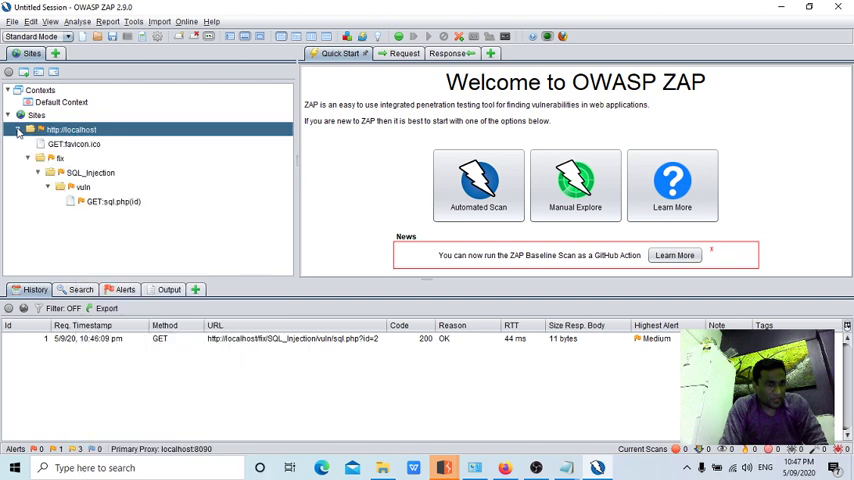
right_click(99, 202)
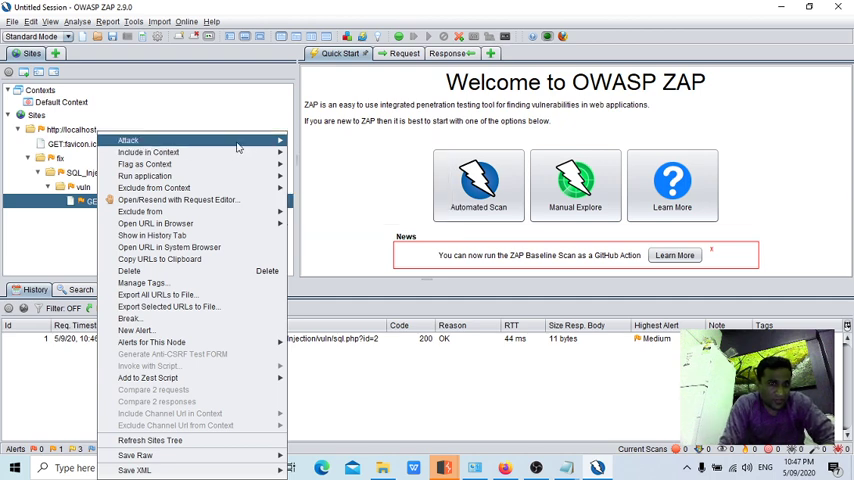
mouse_move(128, 140)
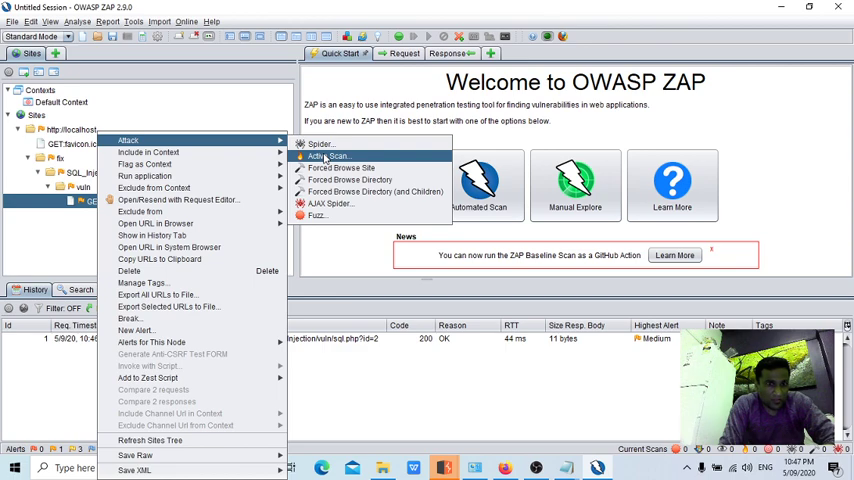
Review the Active Scan dialog tabs and start the scan with default settings
click(325, 160)
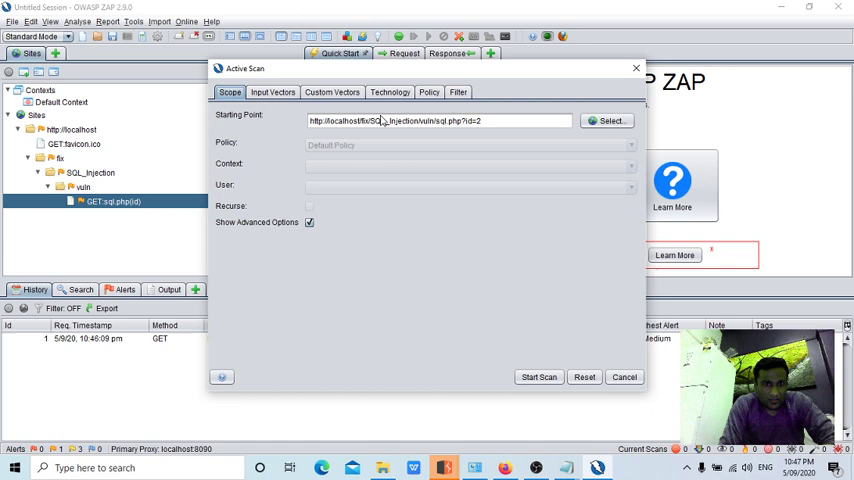
click(275, 91)
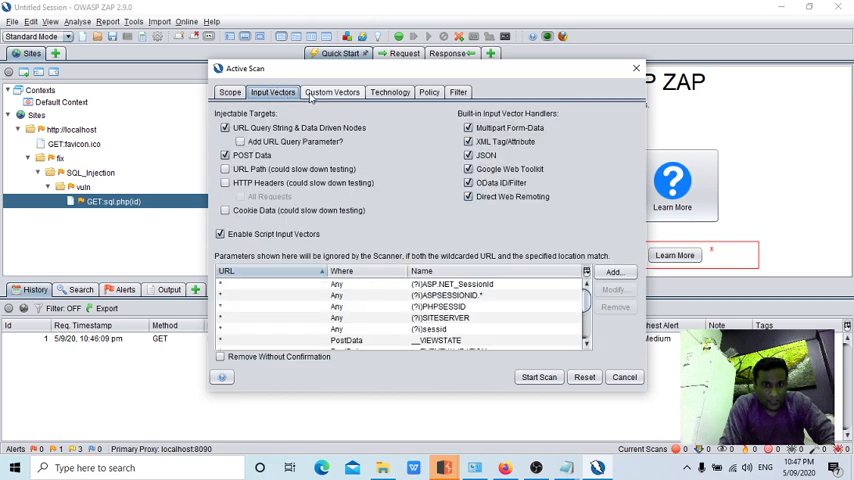
click(320, 92)
click(390, 92)
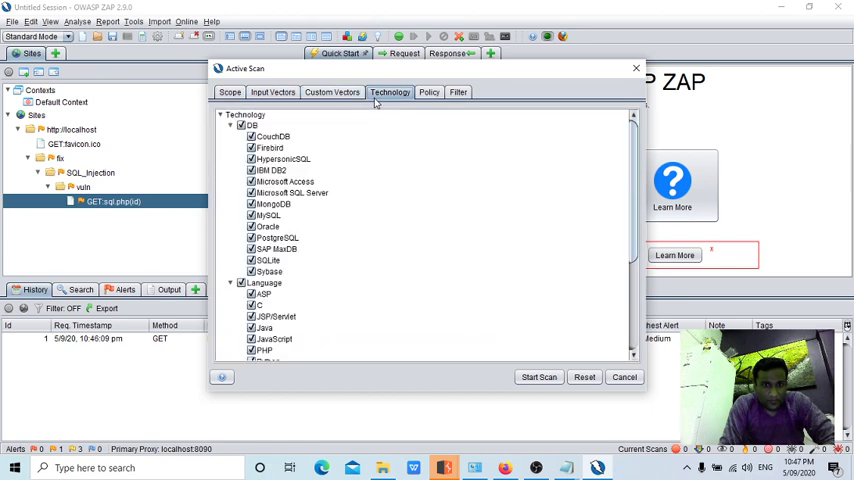
click(428, 93)
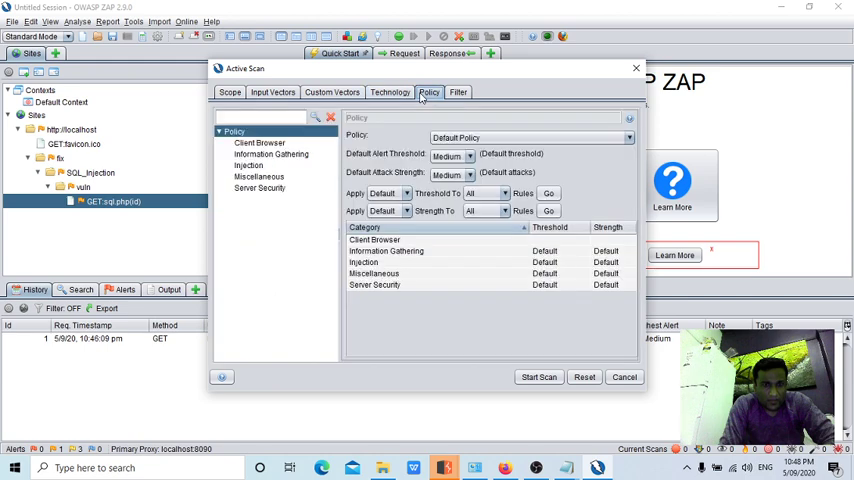
click(455, 93)
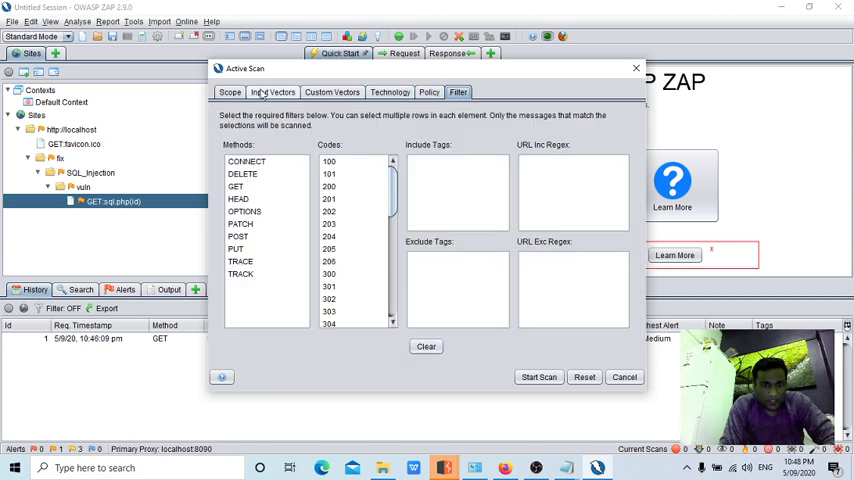
click(262, 93)
click(229, 92)
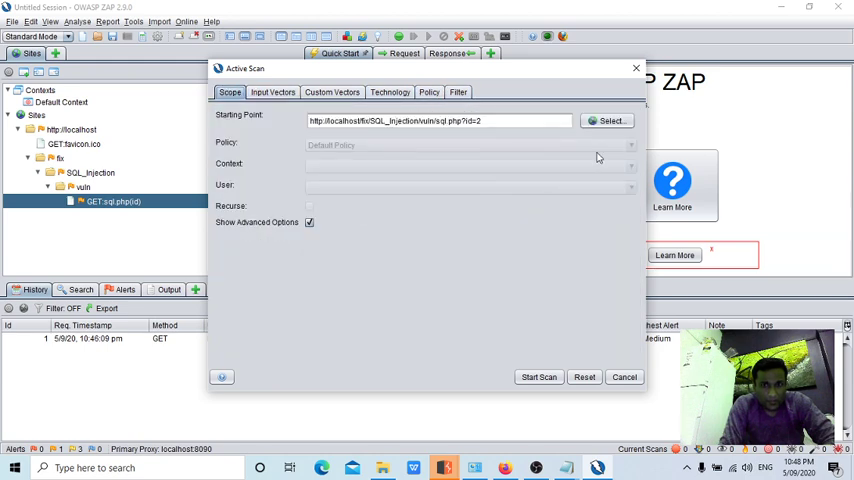
click(545, 379)
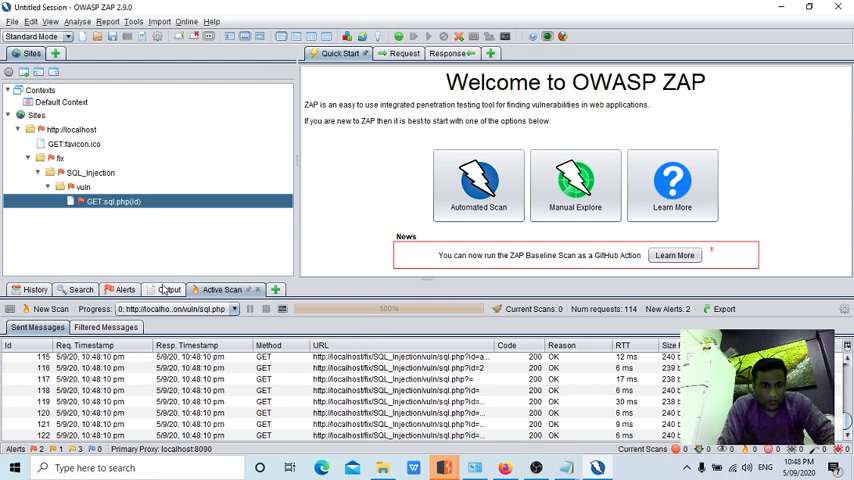
Expand the Cross Site Scripting (Reflected) alert, select its attack URL and show its request
click(123, 289)
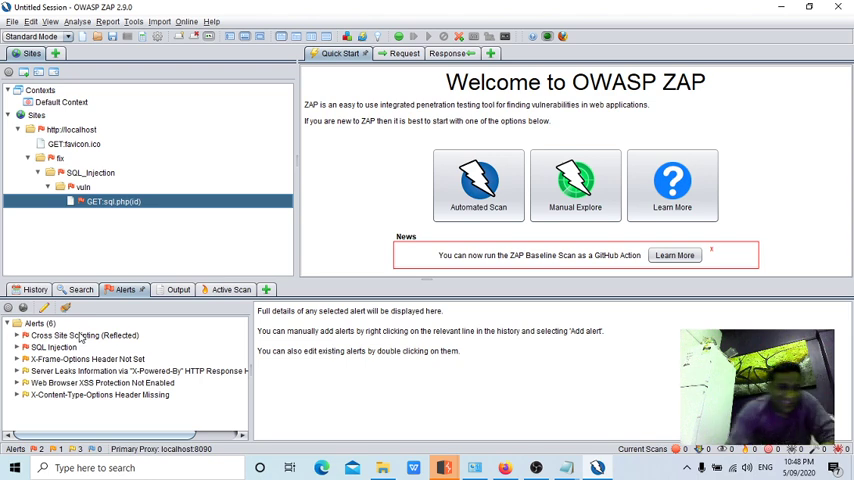
click(78, 336)
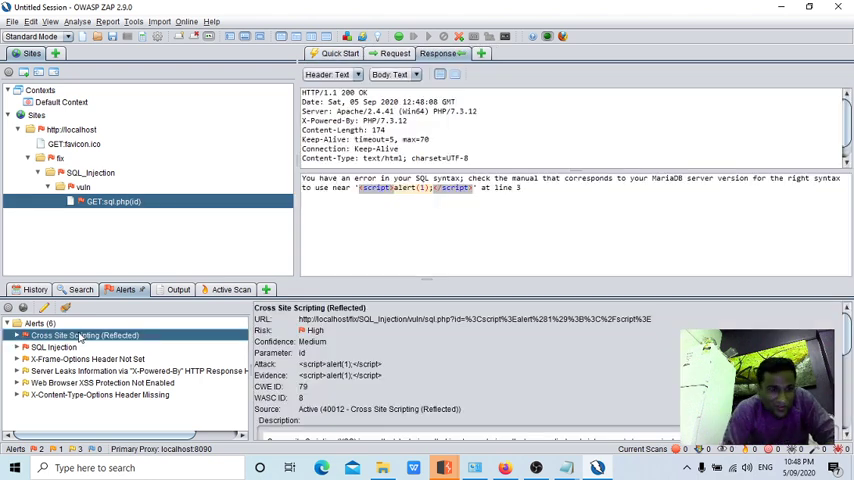
click(17, 336)
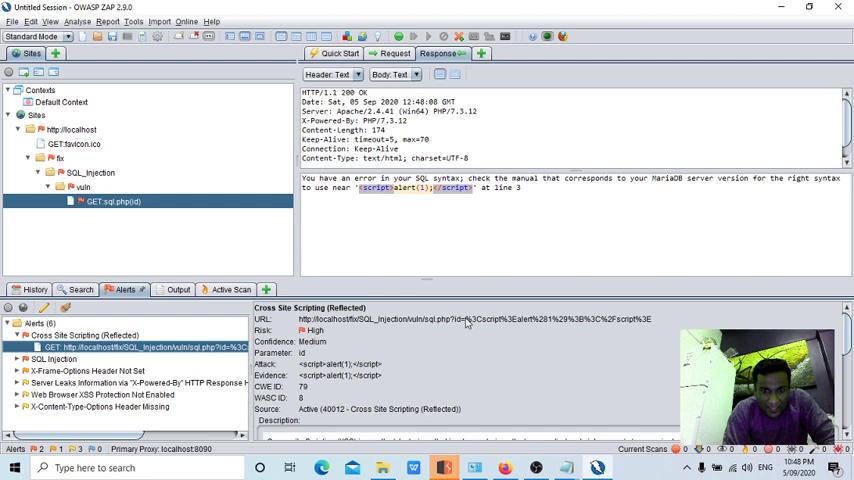
mouse_move(466, 320)
mouse_down()
mouse_move(652, 320)
mouse_move(329, 321)
mouse_up()
key(ctrl+c)
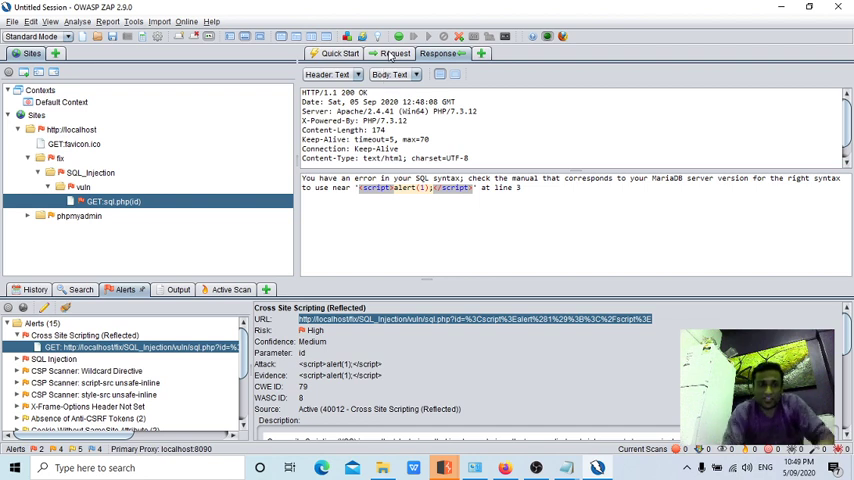
click(393, 54)
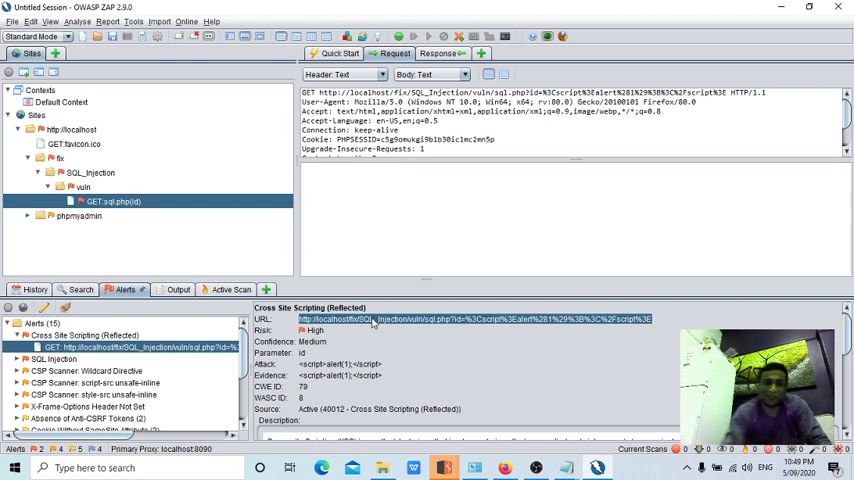
Load the pasted XSS attack URL in a new Firefox tab, dismiss the '1' popup, return to ZAP
click(500, 469)
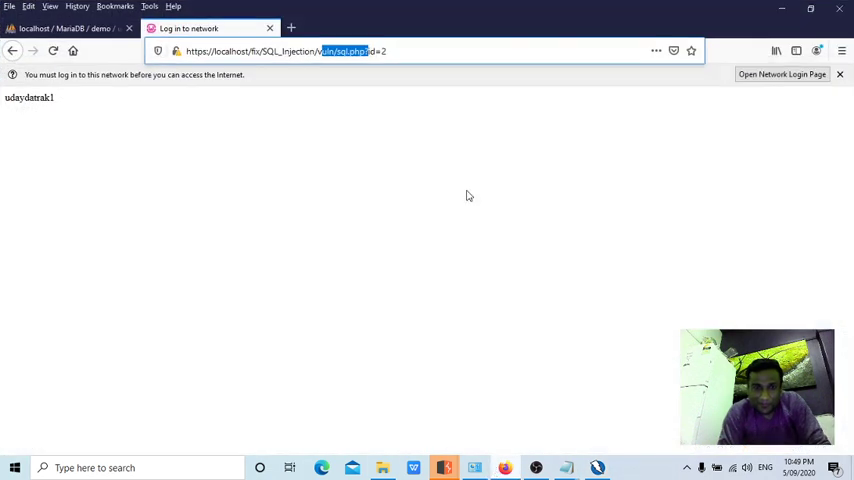
click(291, 28)
key(ctrl+v)
key(Return)
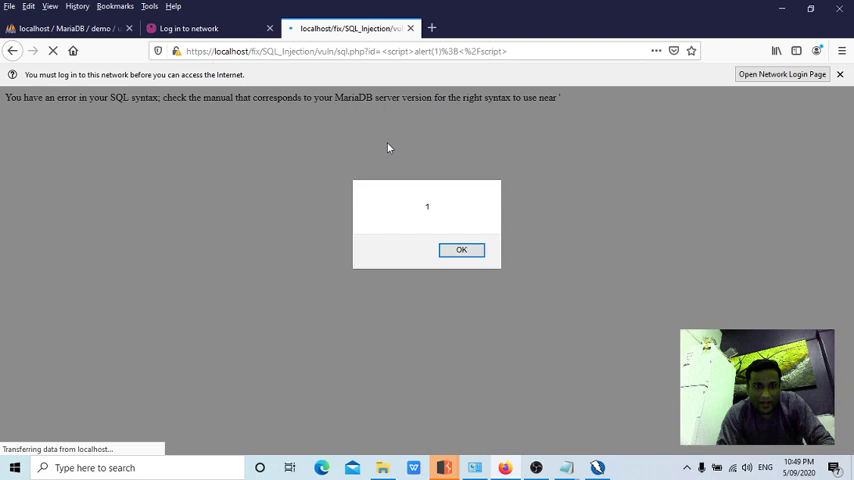
click(453, 255)
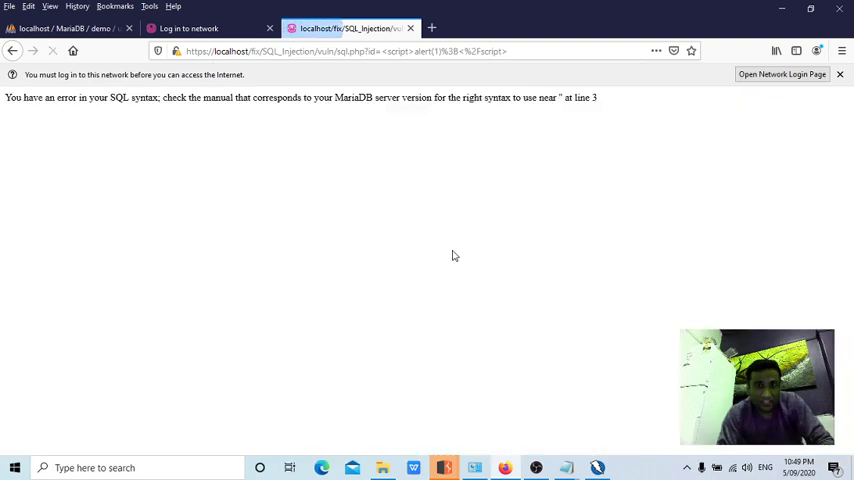
key(alt+Tab)
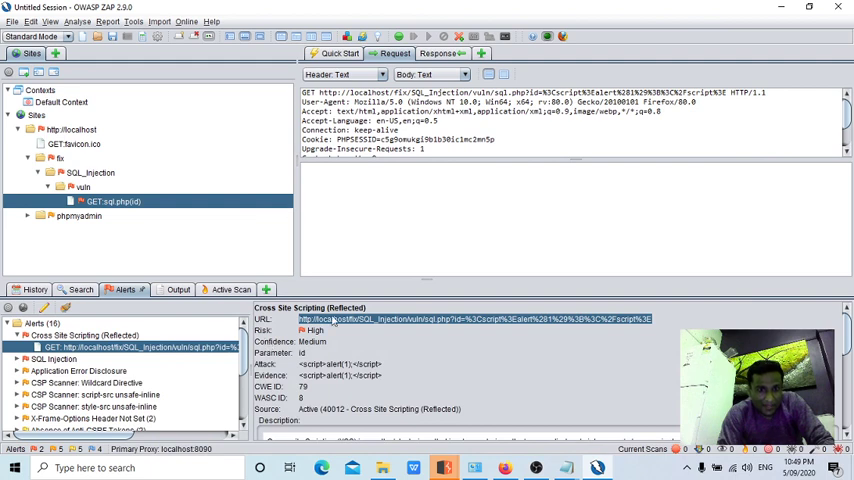
Select all of the XSS alert's request text and copy it
click(310, 97)
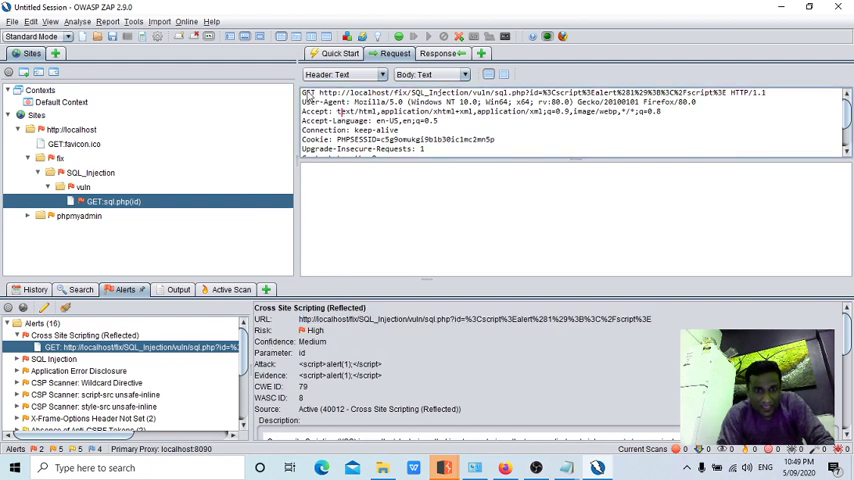
drag(306, 95, 425, 177)
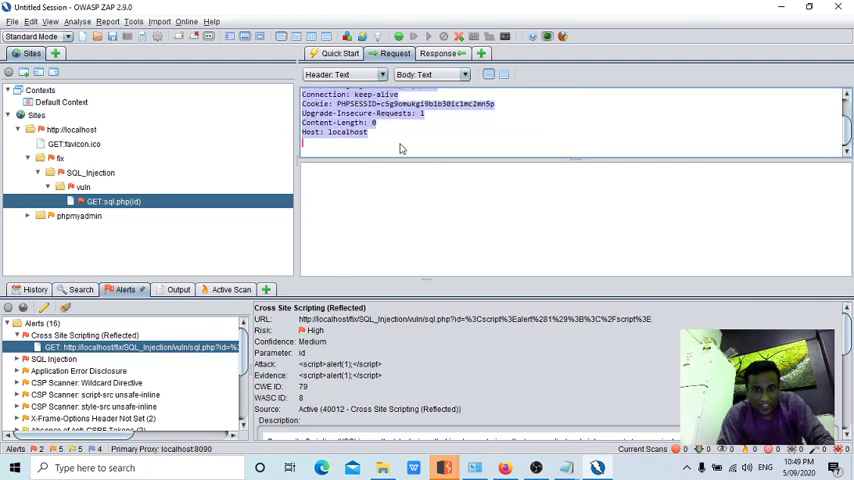
click(390, 138)
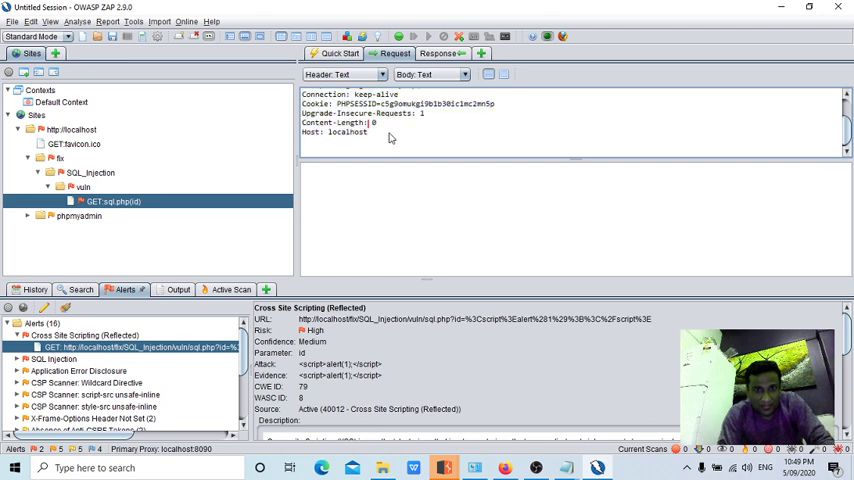
key(Up)
key(Up)
key(Up)
key(ctrl+a)
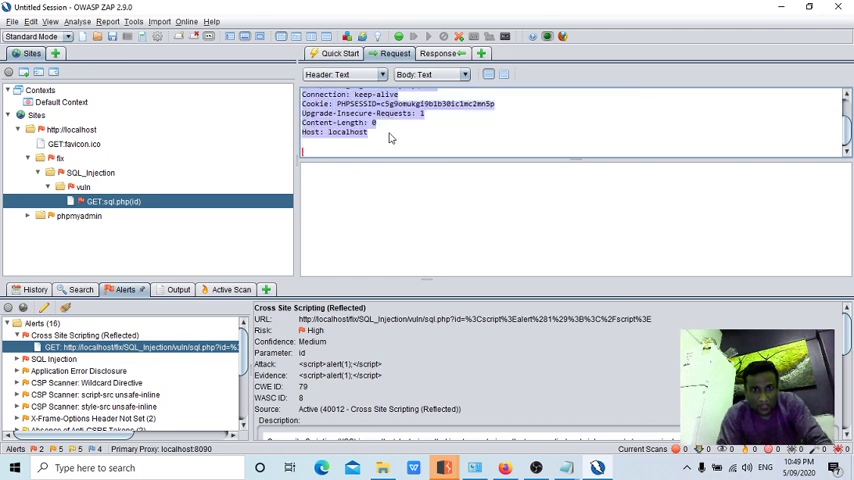
right_click(353, 121)
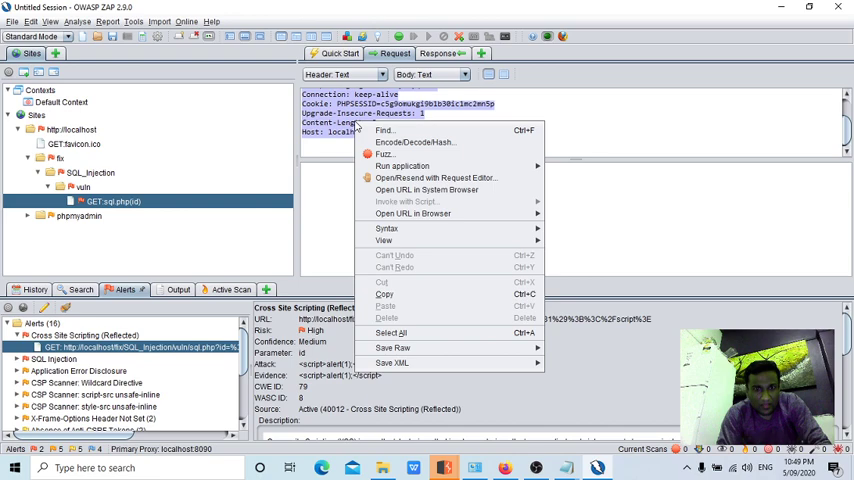
click(397, 153)
key(ctrl+a)
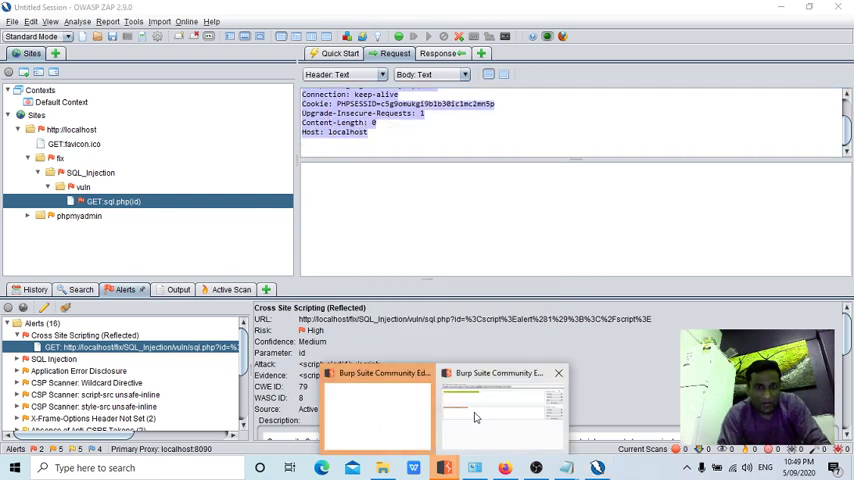
Paste the XSS request into Burp's Repeater, then show ZAP's SQL Injection alert details
click(474, 415)
click(127, 43)
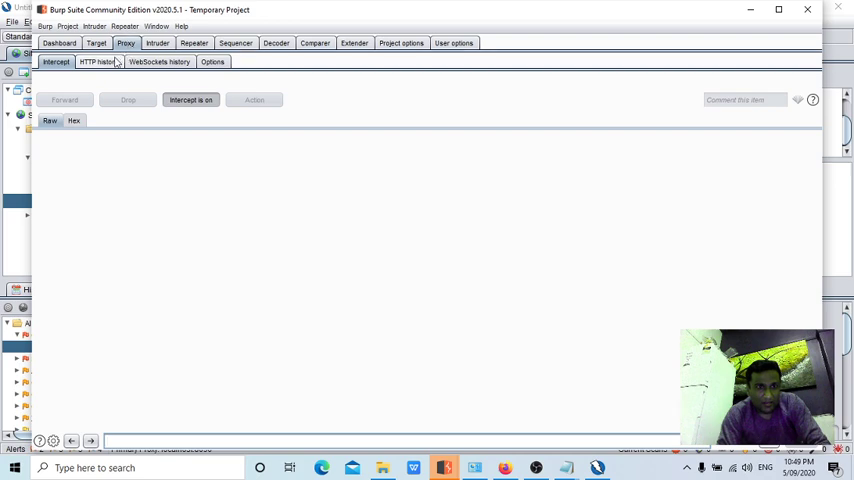
click(100, 62)
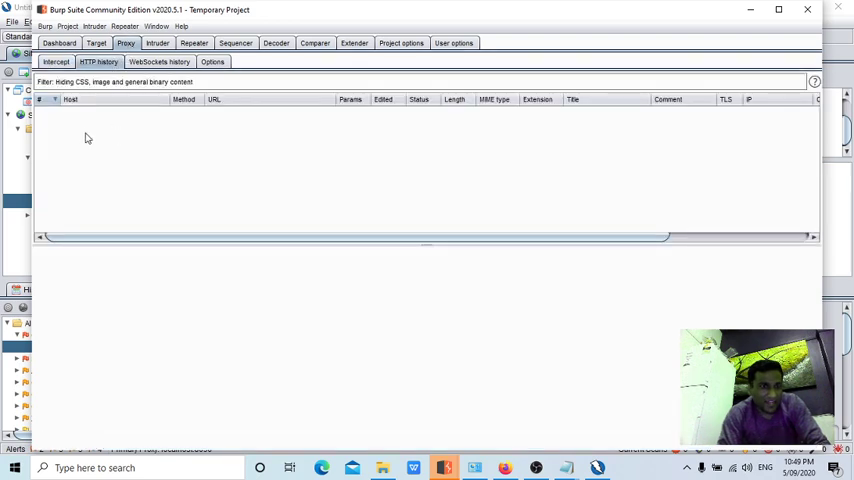
click(195, 43)
key(ctrl+v)
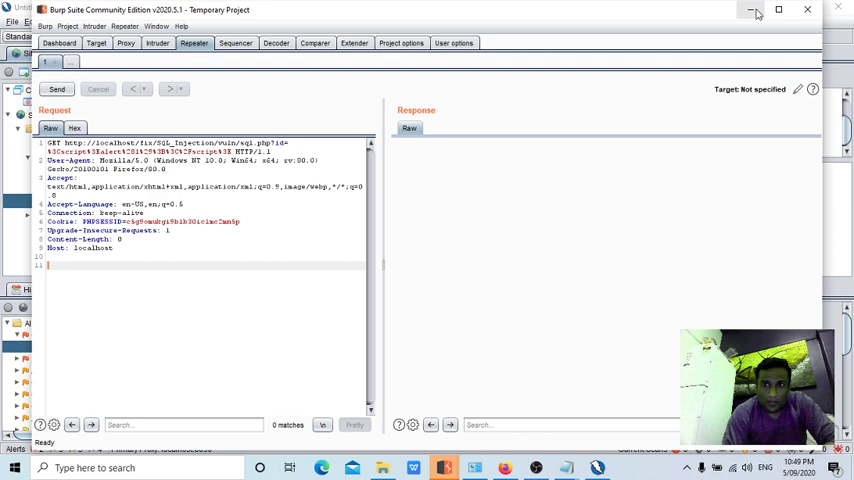
click(750, 9)
click(40, 360)
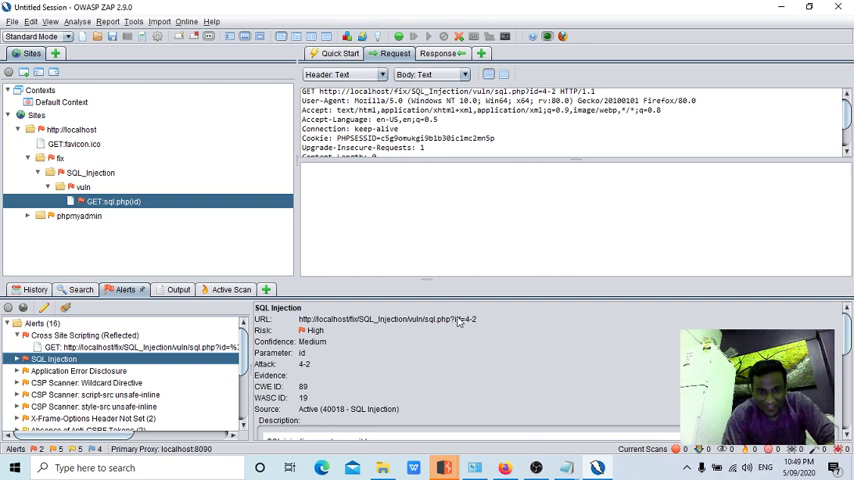
Show the SQL Injection alert's sql.php?id=4-2 request and inspect its URL and request line
drag(456, 319, 478, 319)
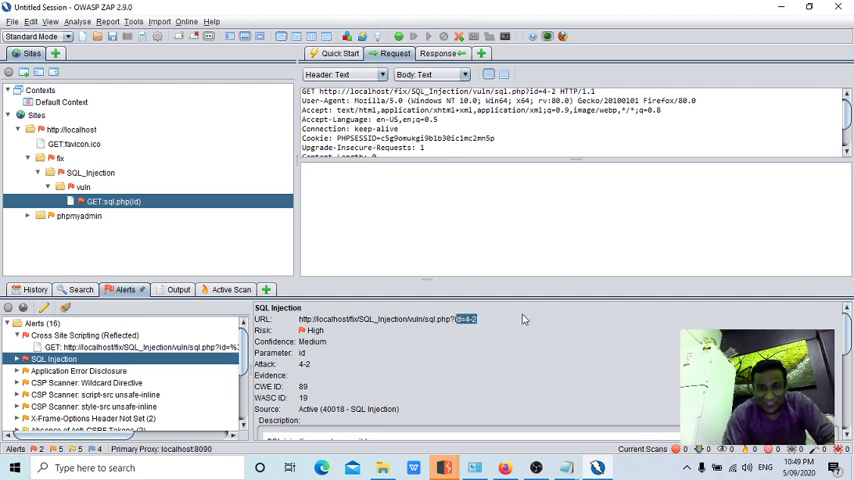
scroll(478, 320, down, 3)
scroll(478, 320, down, 1)
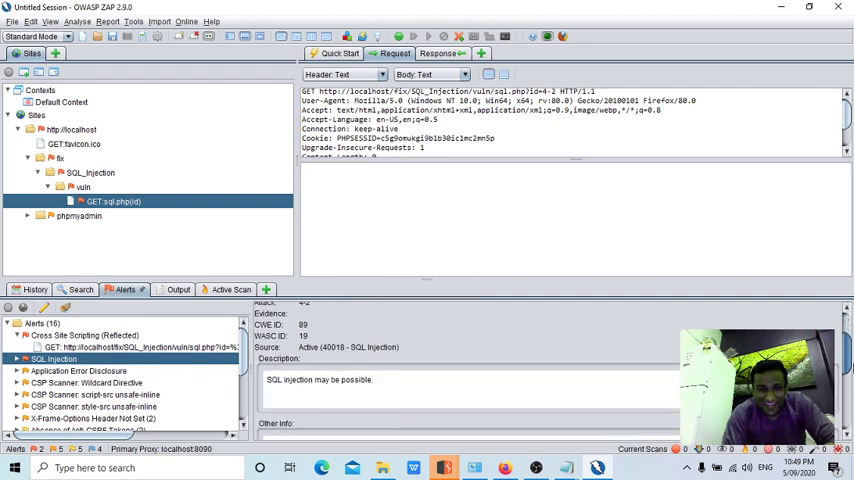
scroll(478, 320, down, 2)
scroll(420, 335, up, 3)
scroll(402, 330, up, 3)
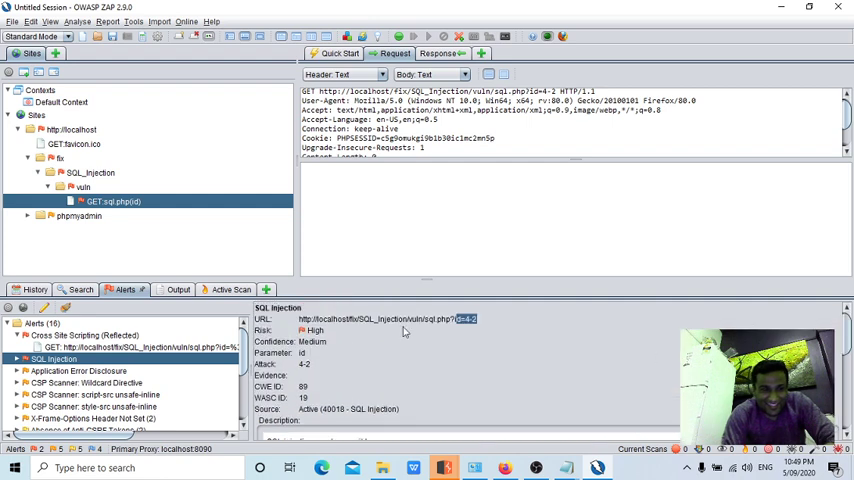
click(17, 359)
click(66, 371)
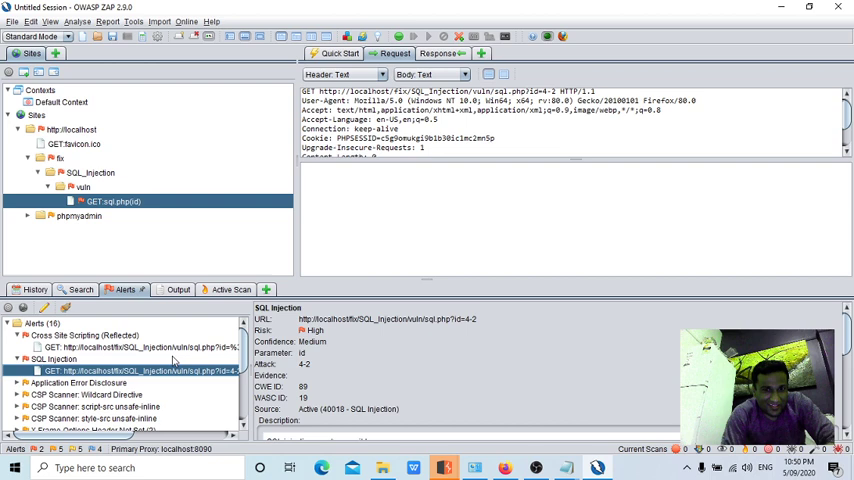
drag(386, 319, 476, 320)
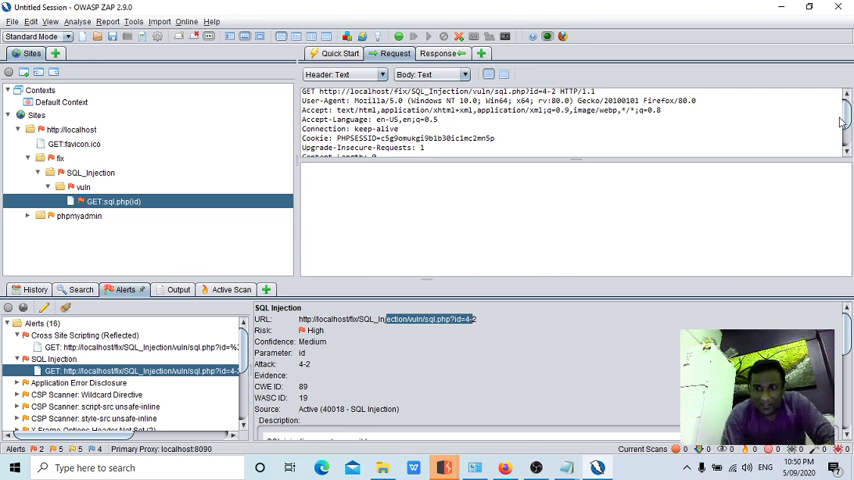
mouse_move(843, 120)
mouse_down()
mouse_move(847, 135)
mouse_move(828, 113)
mouse_up()
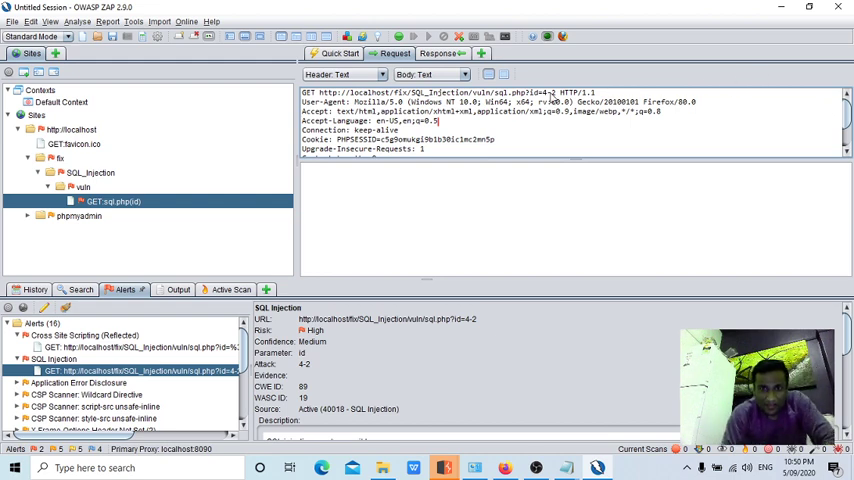
drag(556, 93, 328, 93)
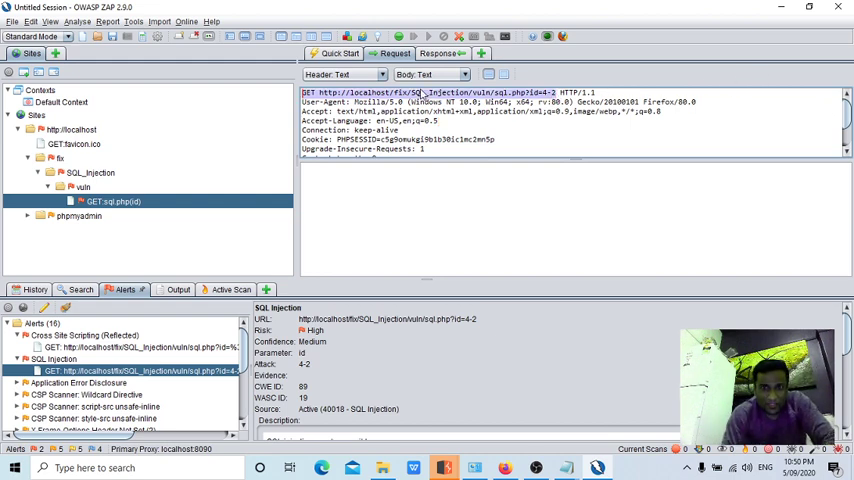
right_click(336, 98)
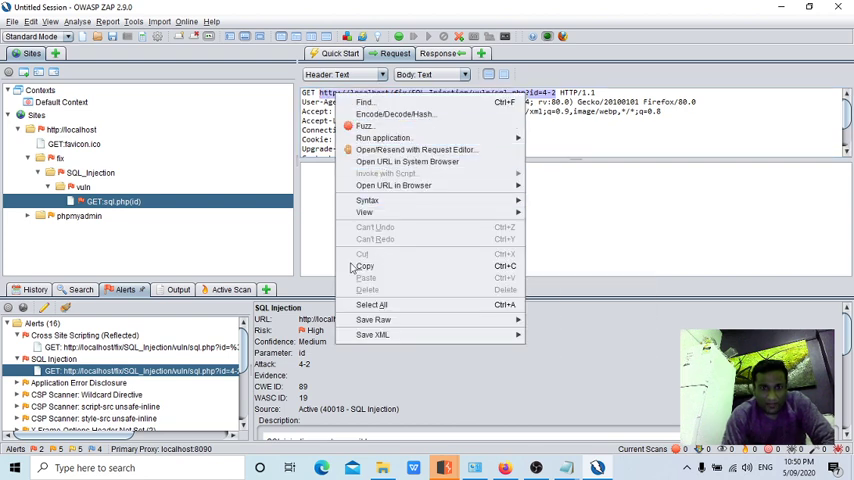
click(305, 325)
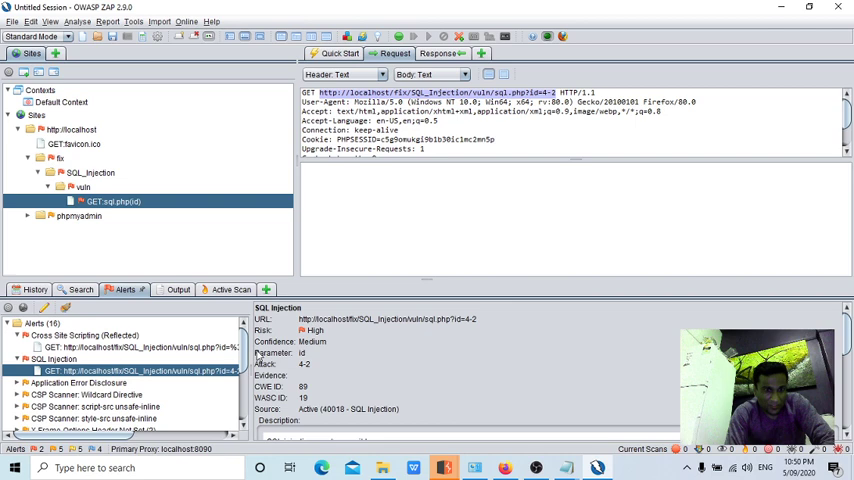
drag(486, 321, 291, 324)
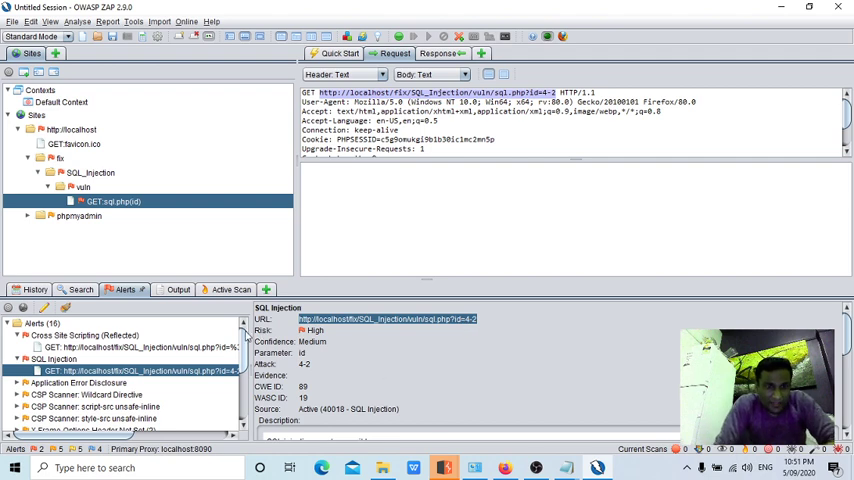
drag(244, 337, 250, 376)
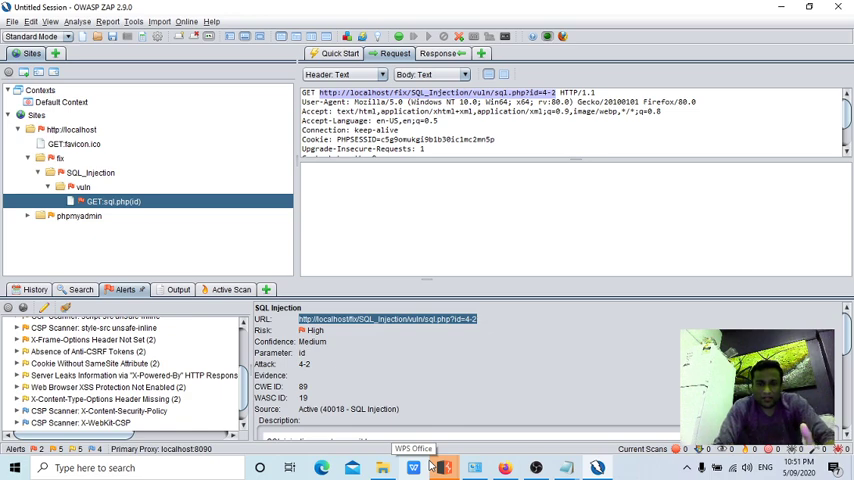
Open cmd from Run, start Python 2.7.18, then exit() back to the prompt
key(super+r)
text(cm)
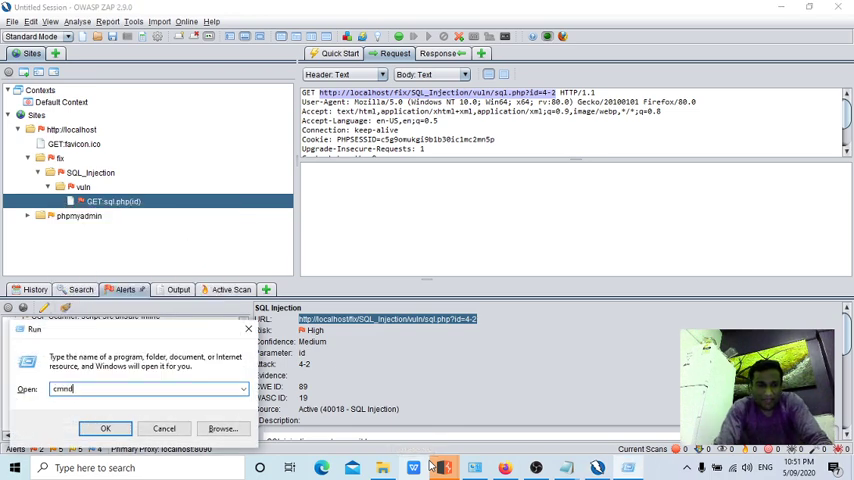
text(d)
key(Return)
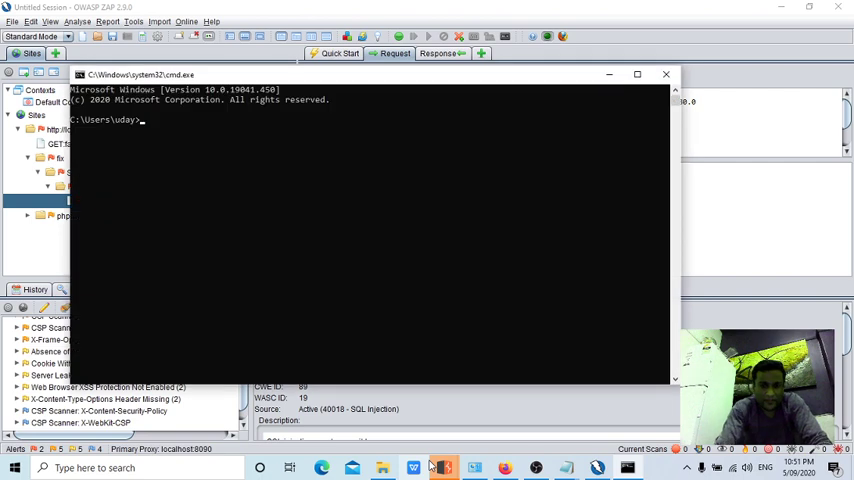
text(python)
key(Return)
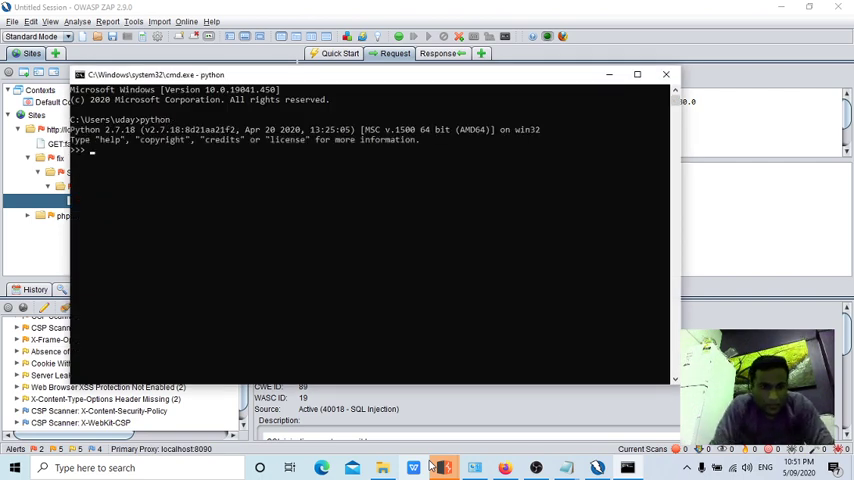
text(exit)
text(exit)
key(Return)
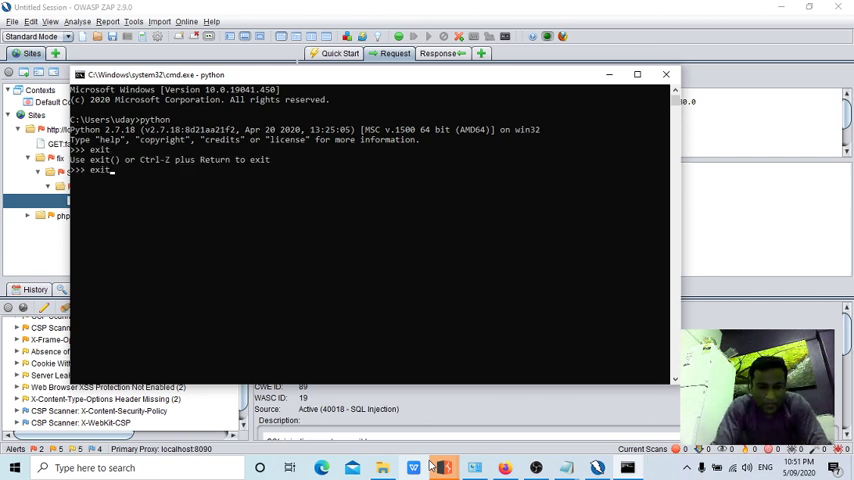
text(()
key(Return)
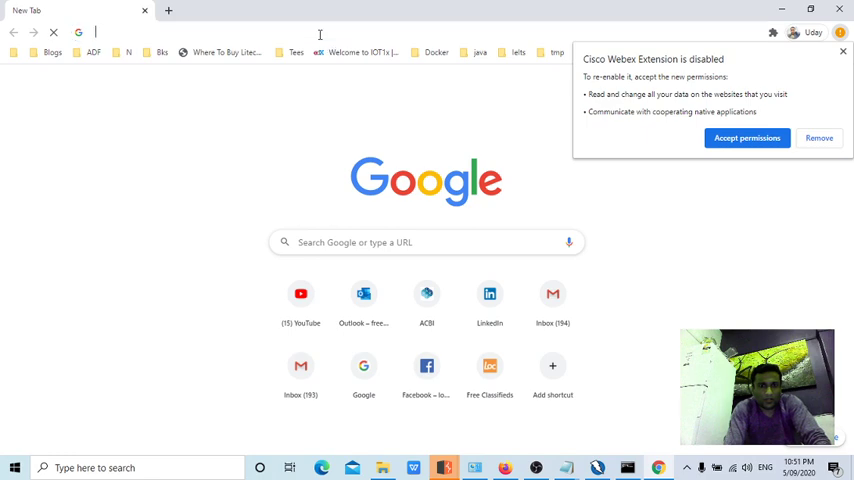
Google 'damn small sqli scanner' and open the stamparm/DSSS GitHub repository result
click(320, 34)
text(damn)
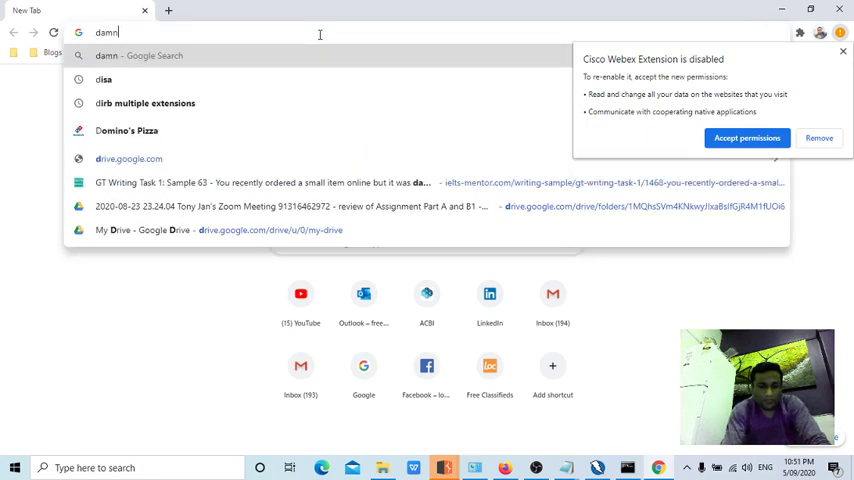
text( sam)
key(BackSpace)
key(BackSpace)
text(mall )
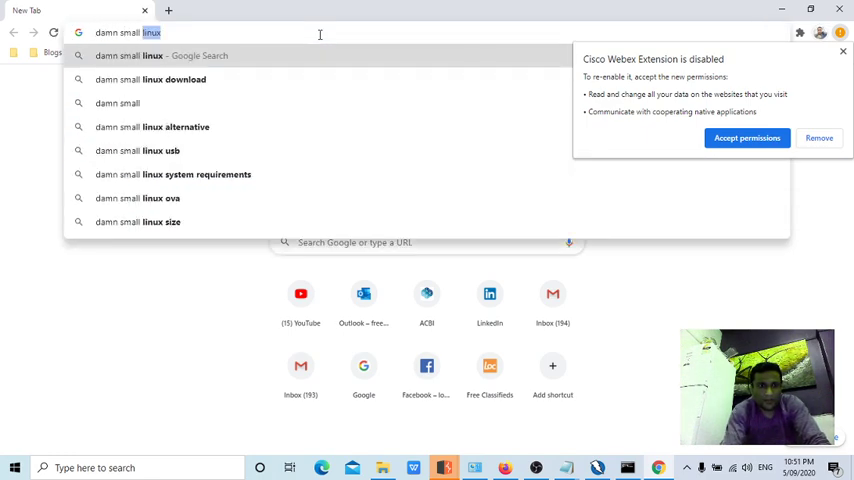
text(x)
key(BackSpace)
text(sql)
key(BackSpace)
key(BackSpace)
key(BackSpace)
text(sq)
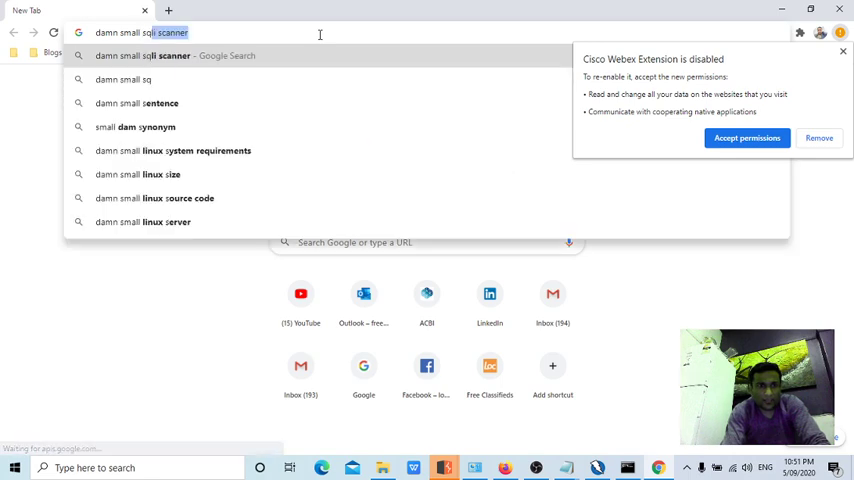
text(li)
key(Return)
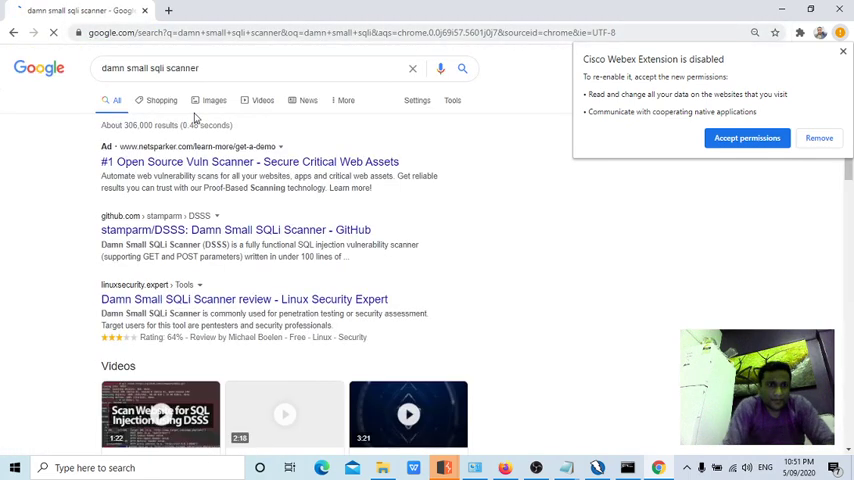
click(843, 53)
mouse_move(846, 84)
mouse_down()
mouse_move(843, 188)
mouse_move(836, 93)
mouse_up()
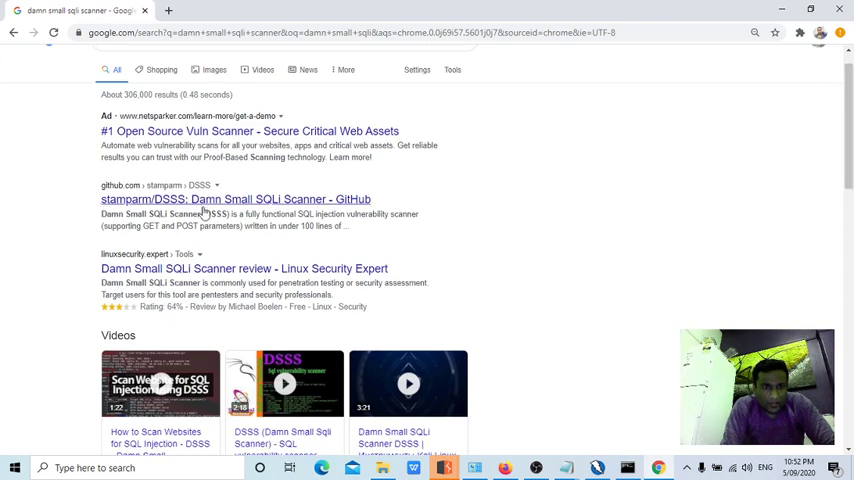
click(207, 209)
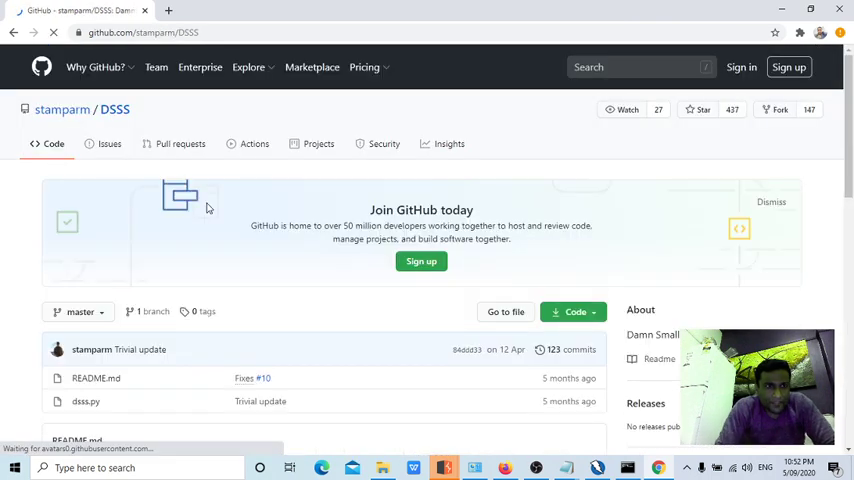
scroll(207, 209, down, 8)
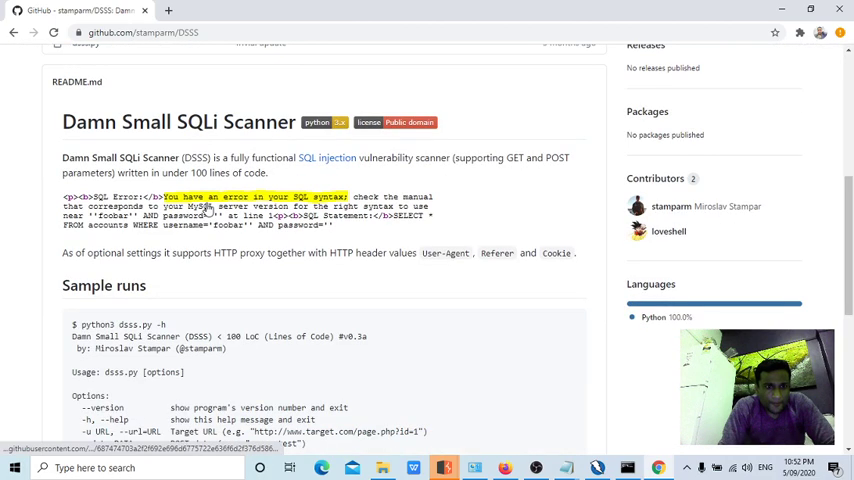
scroll(207, 209, down, 1)
scroll(207, 209, down, 3)
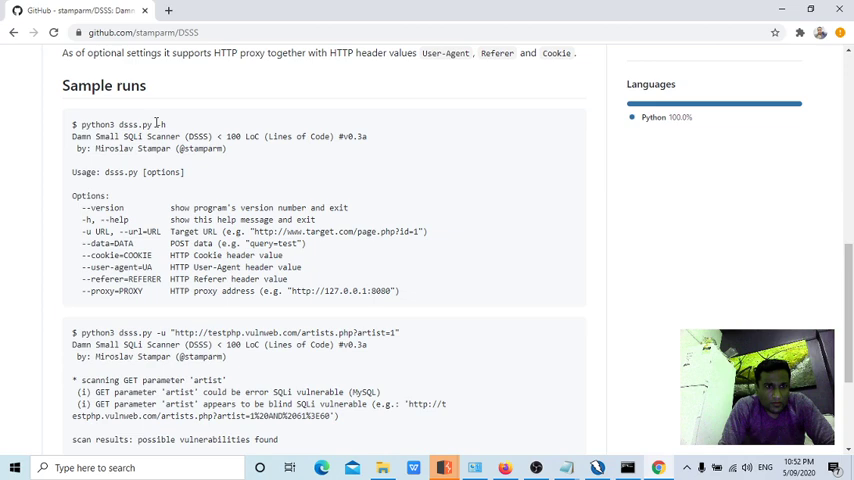
Highlight the 'python3 dsss.py -h' example in the DSSS README sample runs
drag(168, 131, 78, 130)
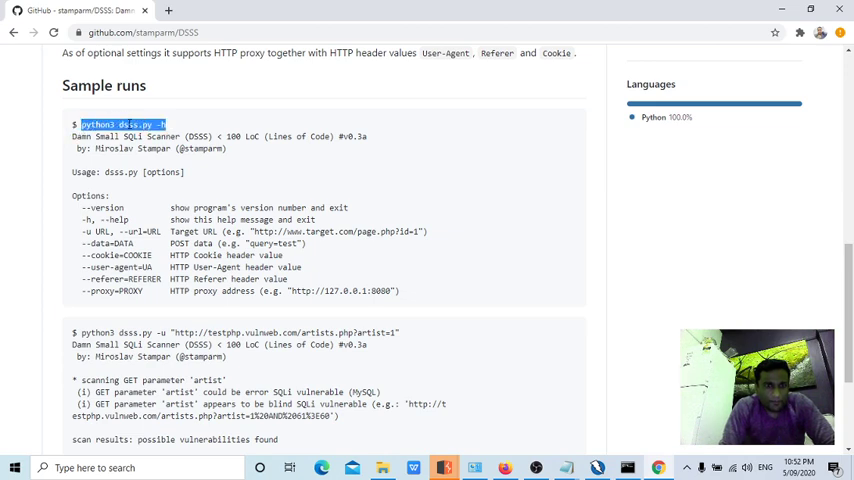
scroll(128, 126, down, 4)
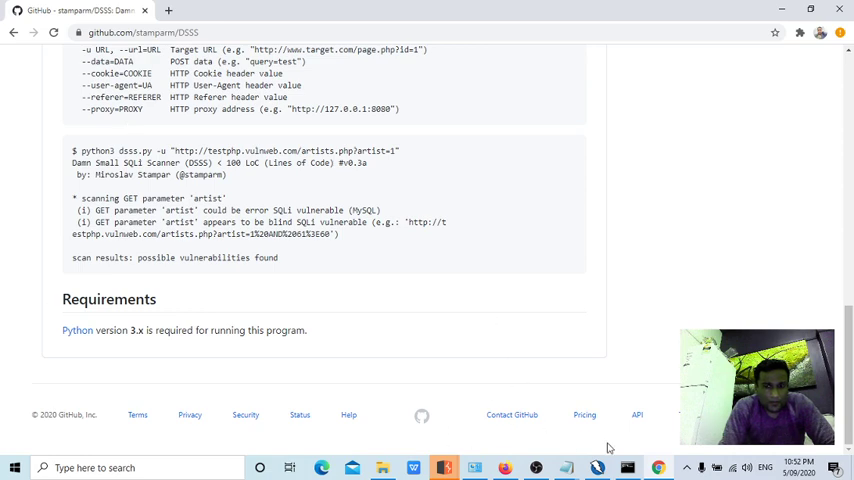
Launch Python 3.7 (64-bit) from the Start menu, then return to the DSSS page
click(3, 474)
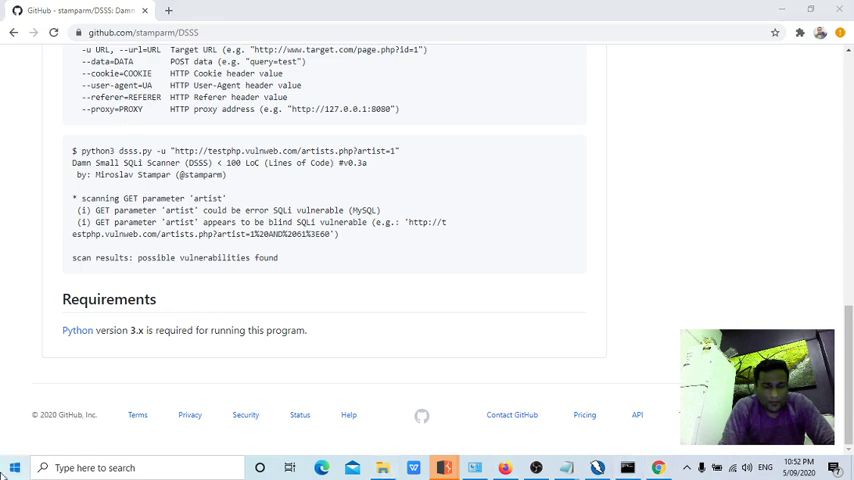
text(pytho)
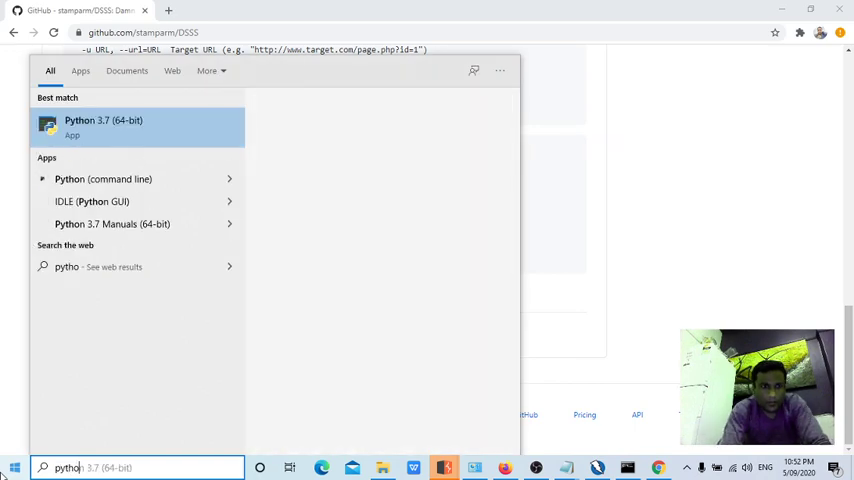
text(n)
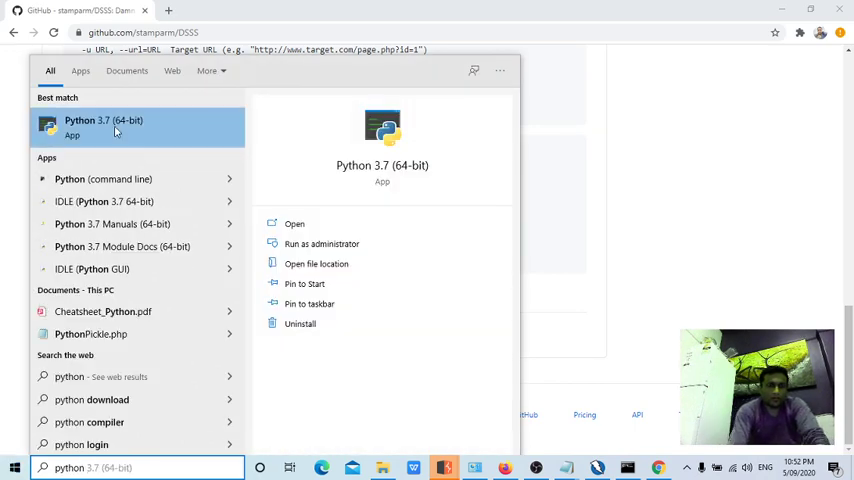
click(99, 131)
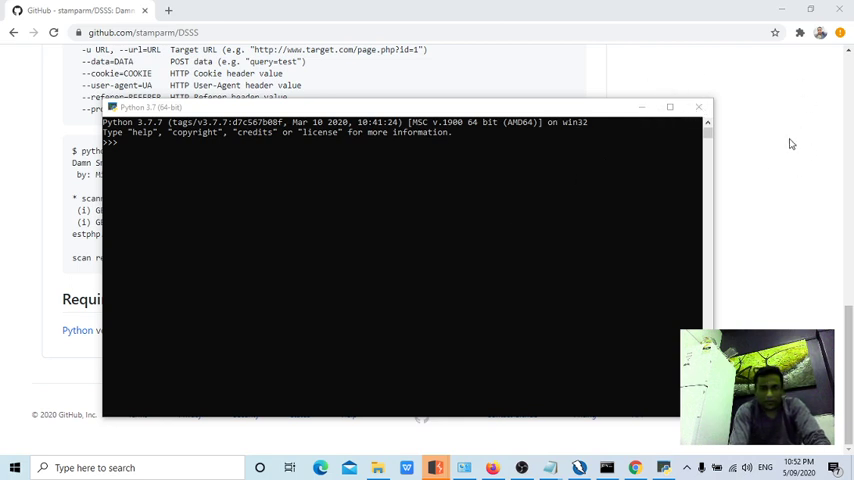
key(alt+Tab)
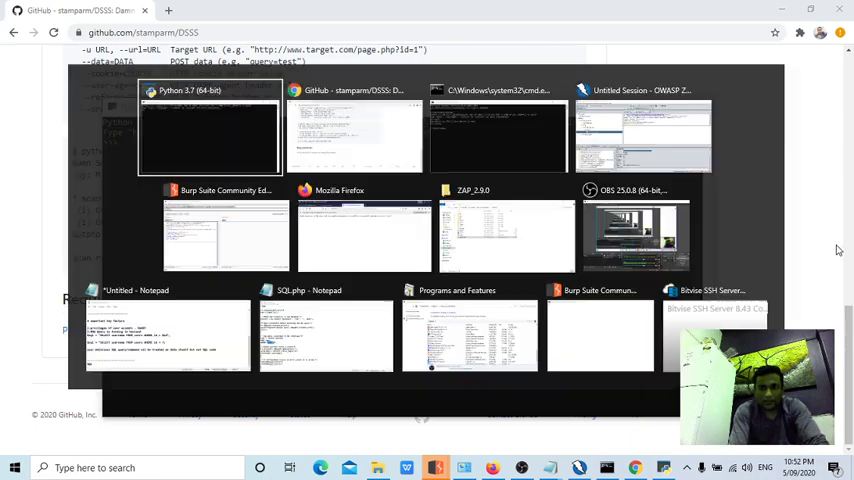
key(alt+Tab)
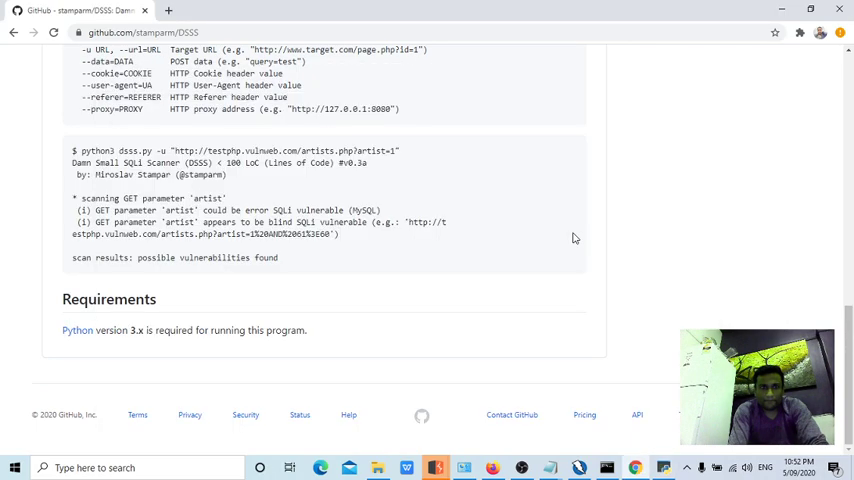
Run python3 in a new cmd window, which opens the Python 3.8 Store listing
key(super+r)
text(cmd)
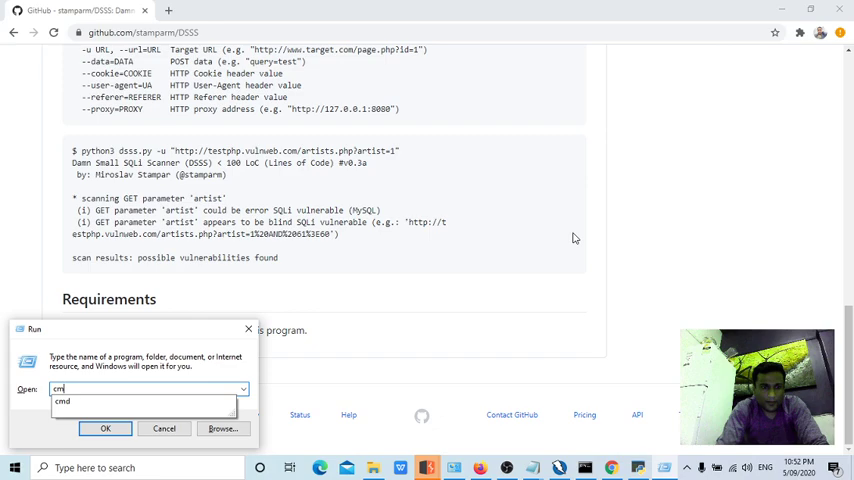
key(Return)
text(yt)
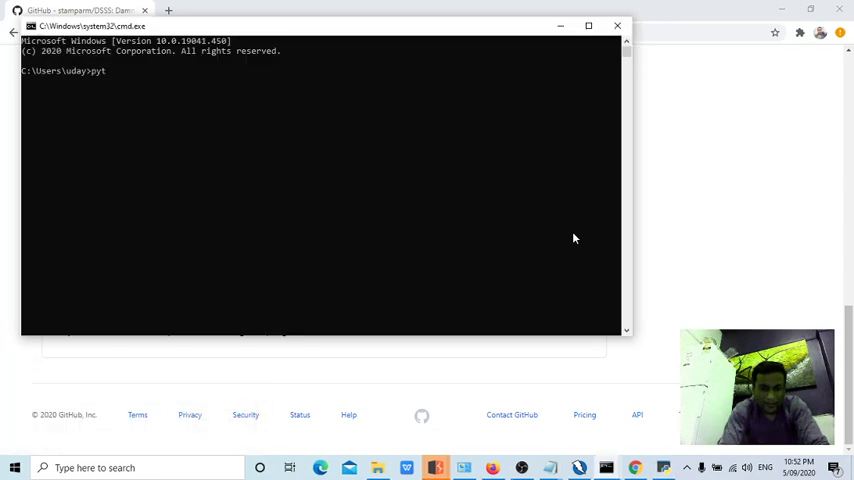
text(hon3)
key(Return)
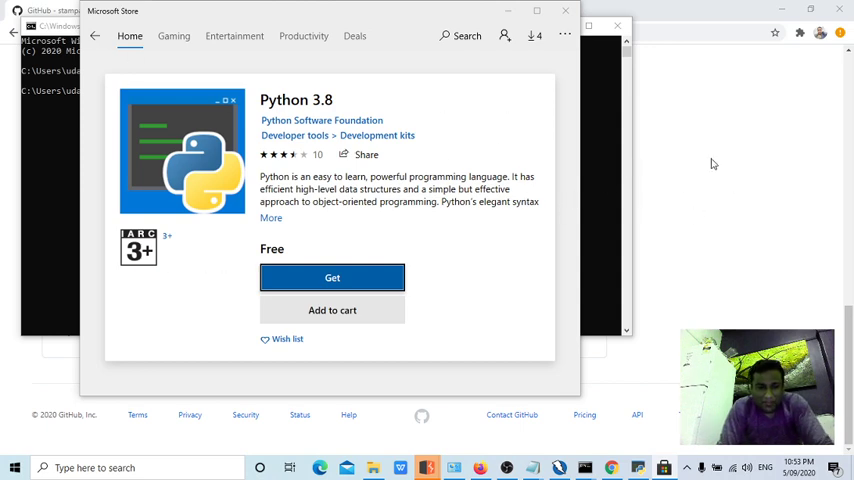
key(alt+Tab)
key(alt+Tab)
key(alt+Tab)
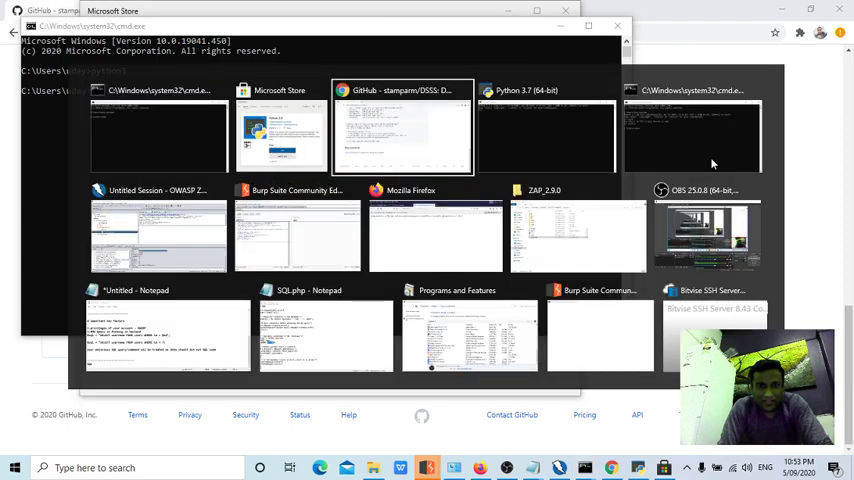
scroll(665, 231, up, 8)
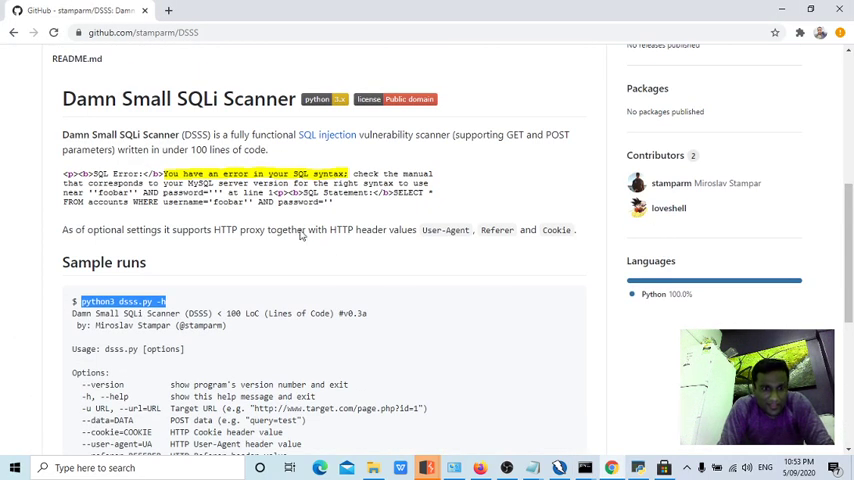
key(alt+Tab)
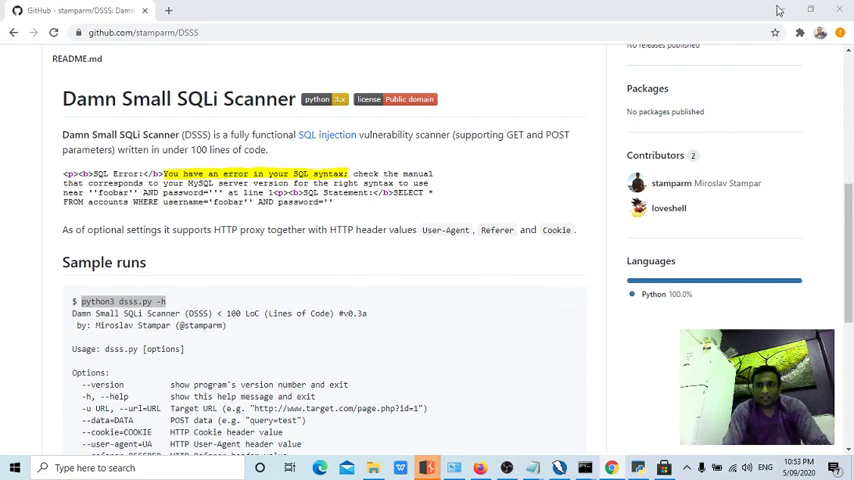
key(alt+Tab)
key(alt+Tab)
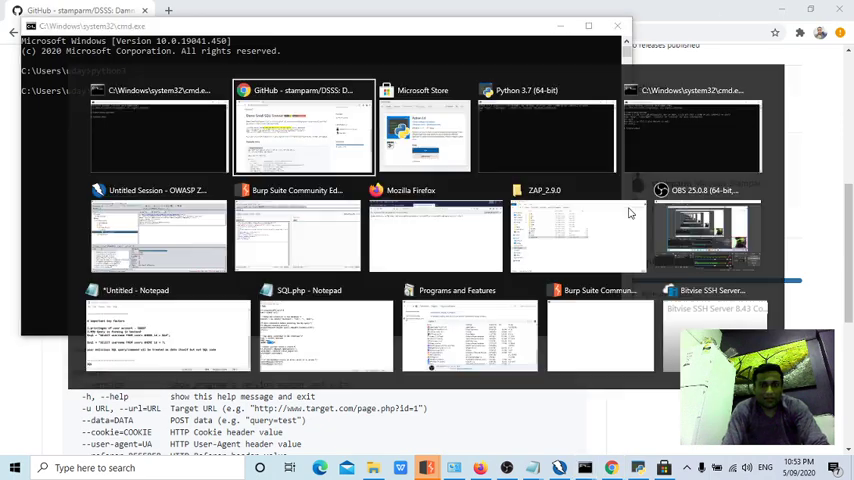
key(alt+Tab)
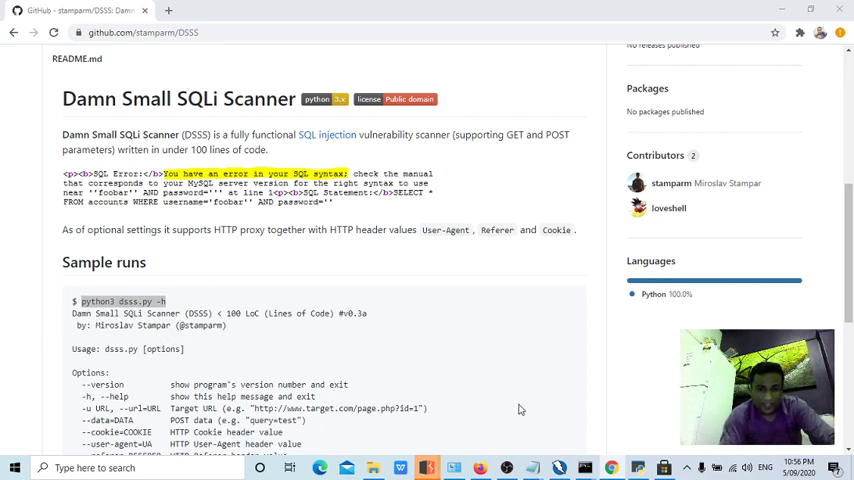
Bring the ZAP_2.9.0 Explorer window forward with zap-2.9.0.jar selected
key(alt+Tab)
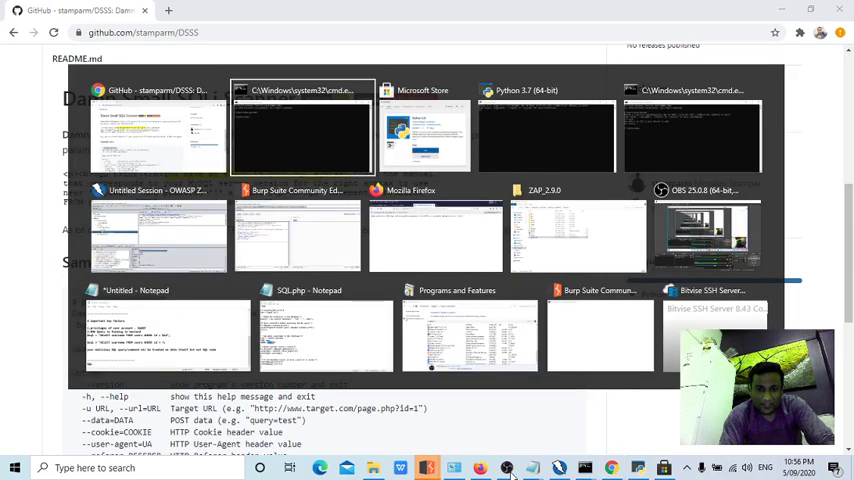
key(alt+Tab)
key(alt+Tab)
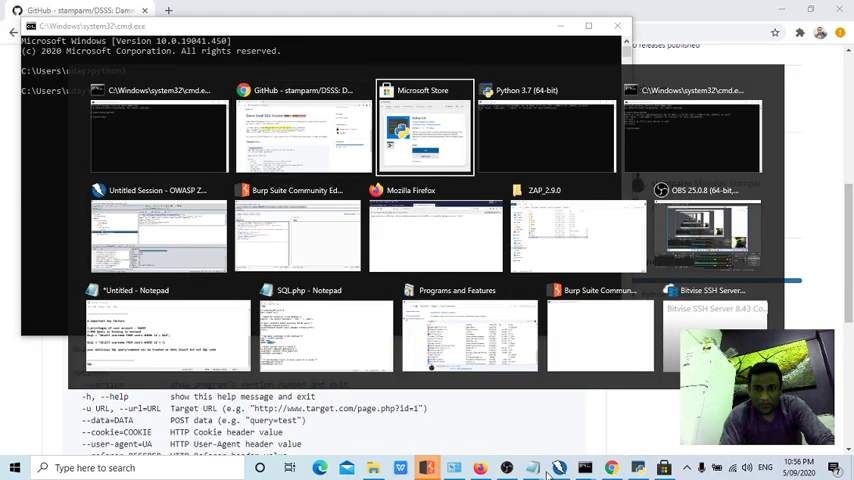
key(alt+Tab)
key(alt+Tab)
key(alt+Tab)
key(alt+Tab)
key(alt+Tab)
key(alt+Tab)
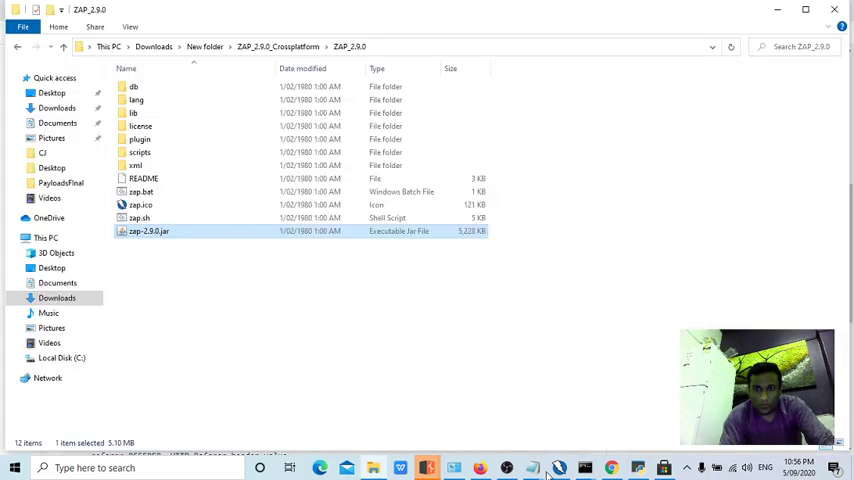
click(689, 470)
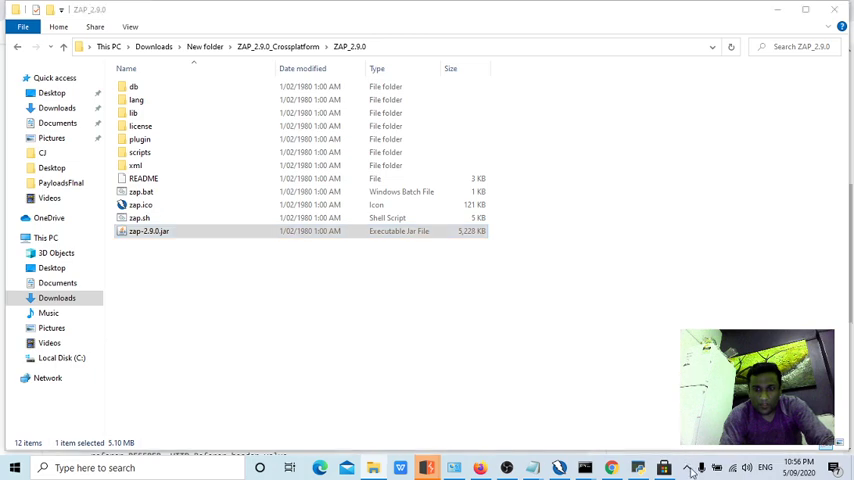